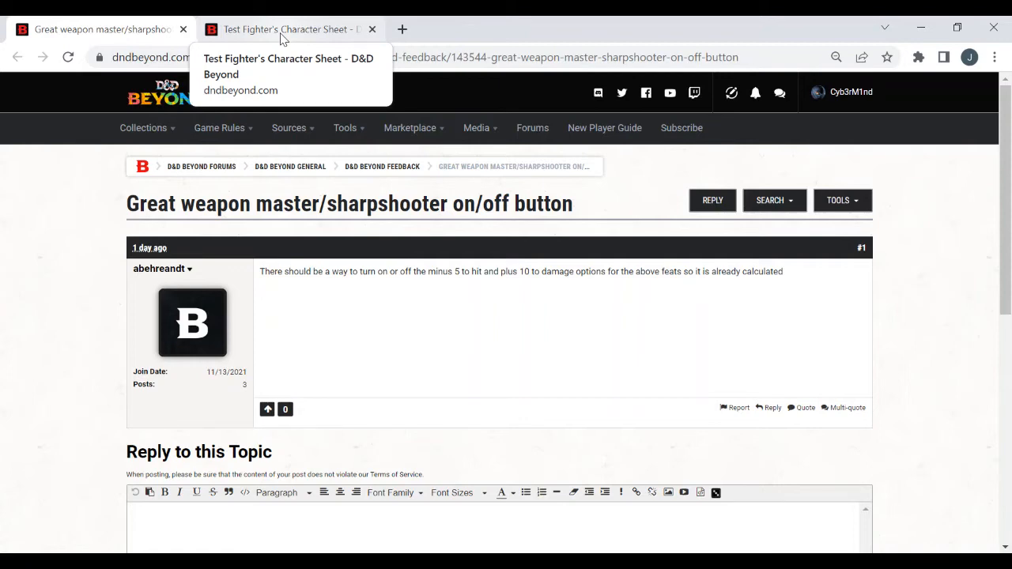
# Step: Examine the attack bonuses and damage values in the Actions section of the Test Fighter's character sheet
pyautogui.click(282, 32)
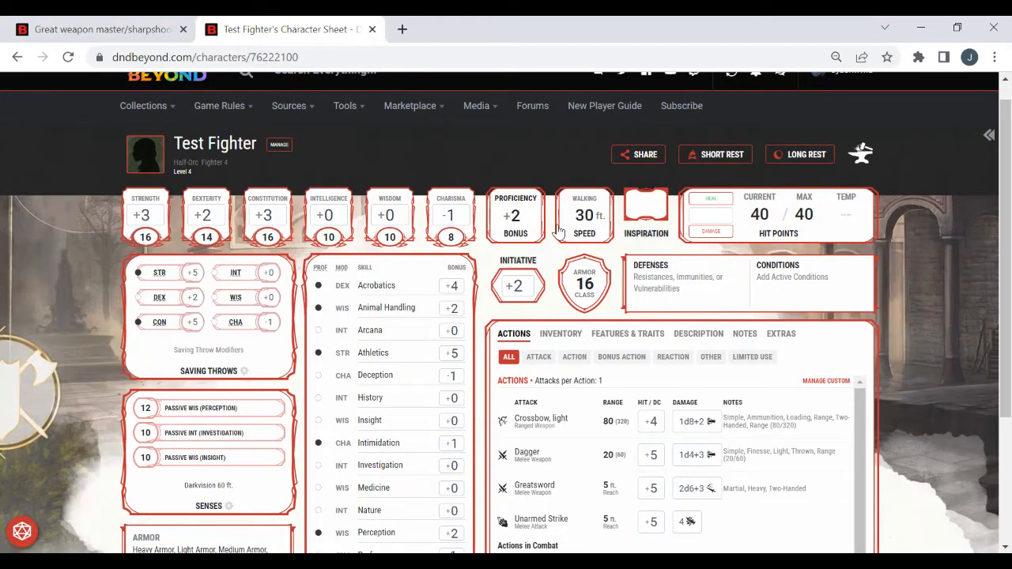
pyautogui.scroll(-1, 1006, 182)
pyautogui.scroll(-2, 1006, 183)
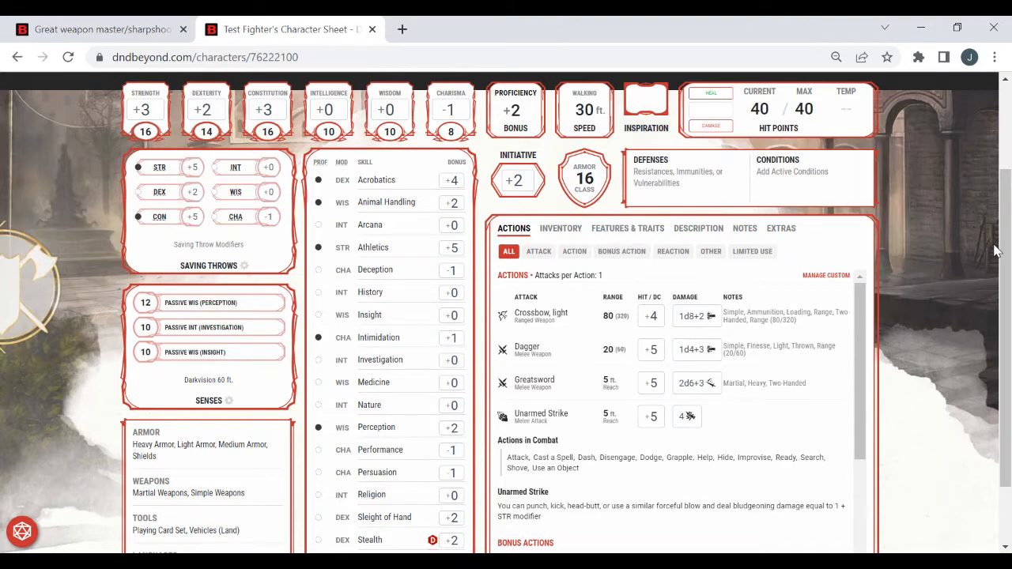
pyautogui.moveTo(1006, 261); pyautogui.dragTo(1008, 206)
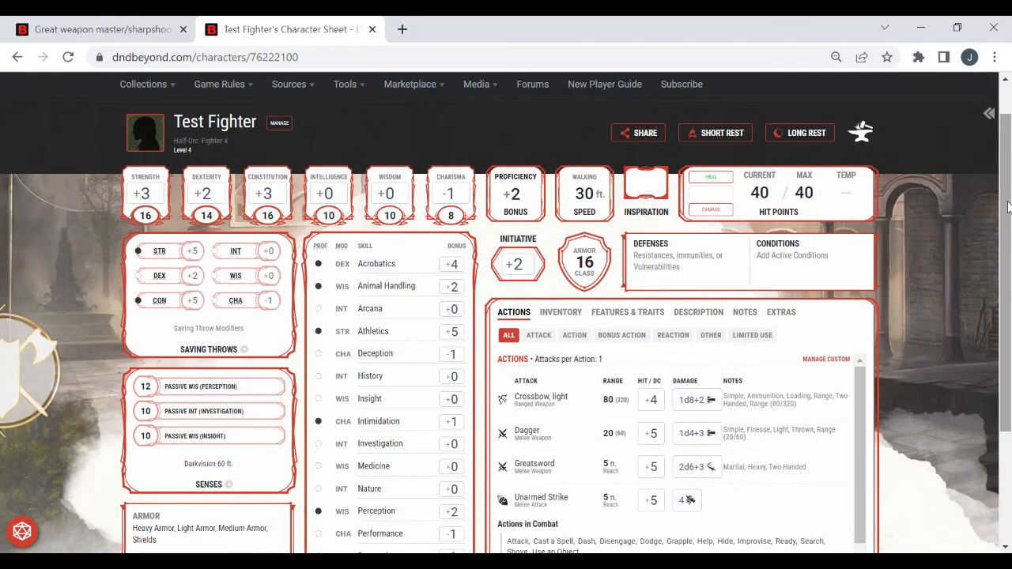
pyautogui.moveTo(1008, 207); pyautogui.dragTo(1008, 163)
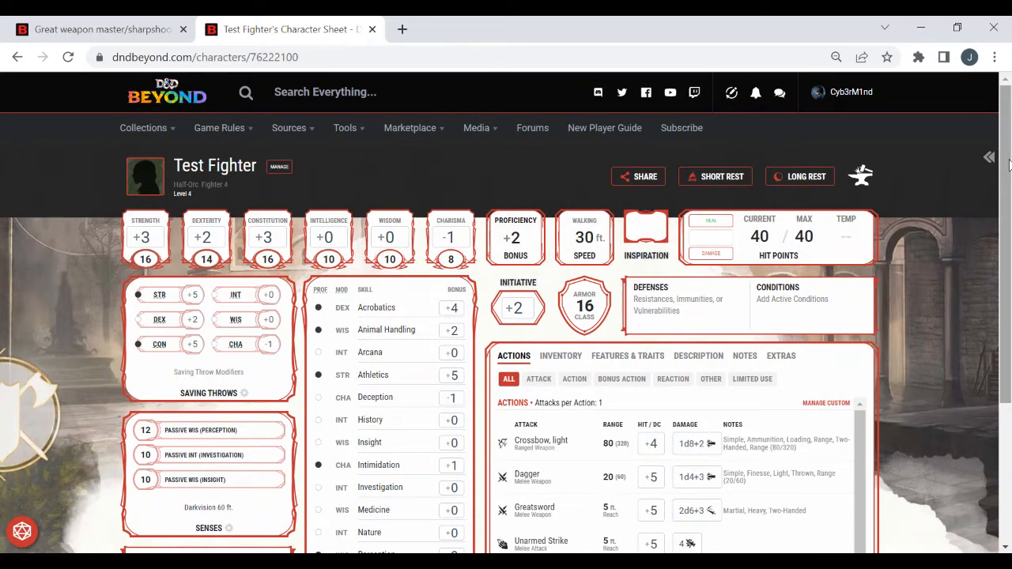
pyautogui.moveTo(1008, 163); pyautogui.dragTo(1008, 259)
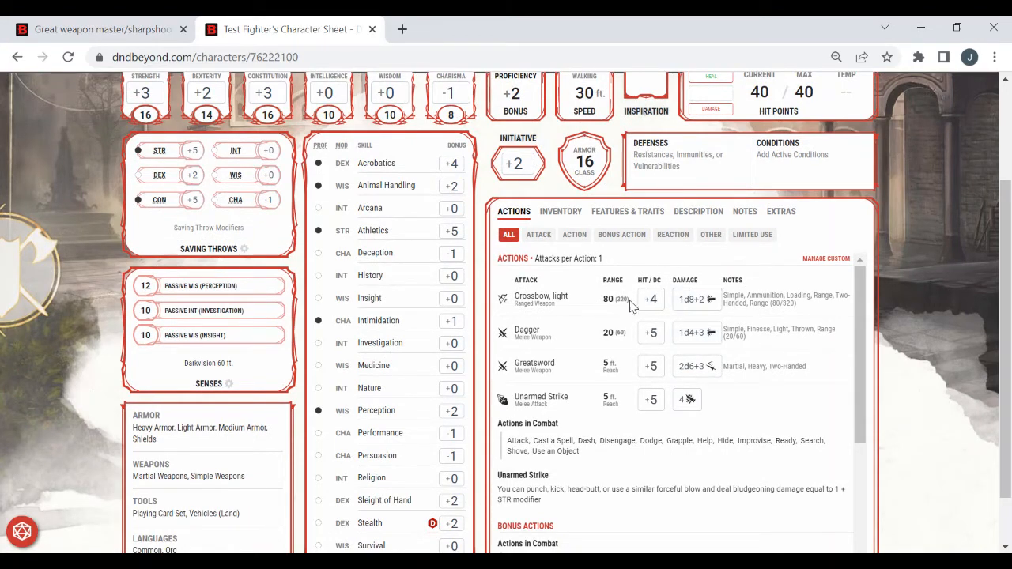
pyautogui.moveTo(1010, 295); pyautogui.dragTo(1008, 194)
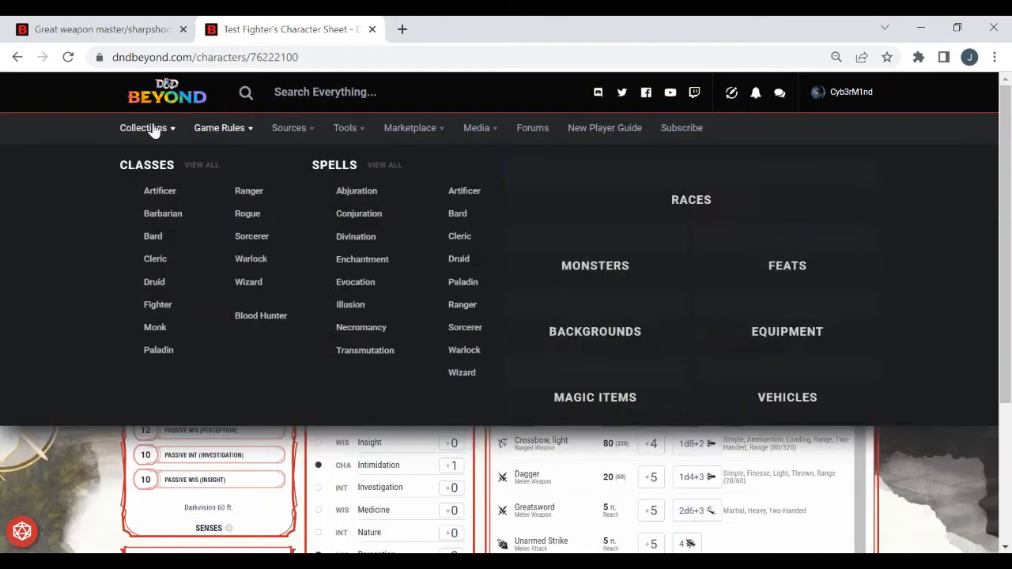
# Step: Open the homebrew magic item creator in a new browser tab and start an item from scratch
pyautogui.moveTo(143, 132)
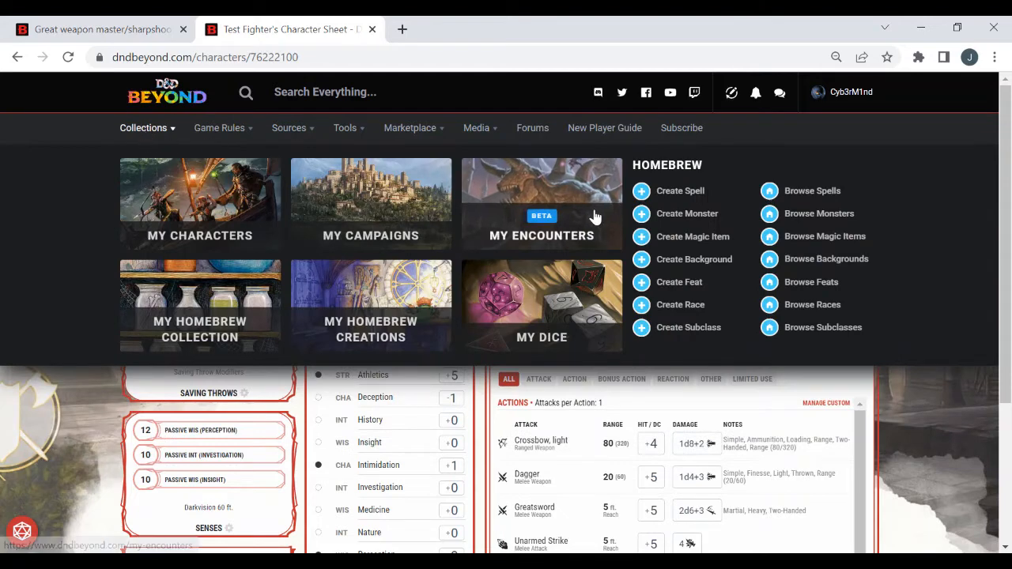
pyautogui.rightClick(699, 245)
pyautogui.click(759, 253)
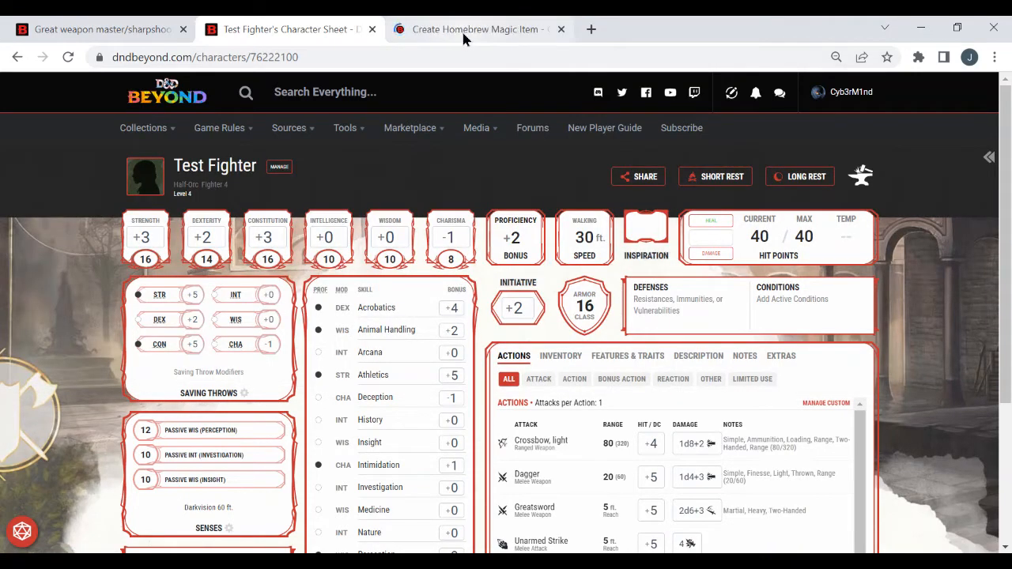
pyautogui.click(461, 30)
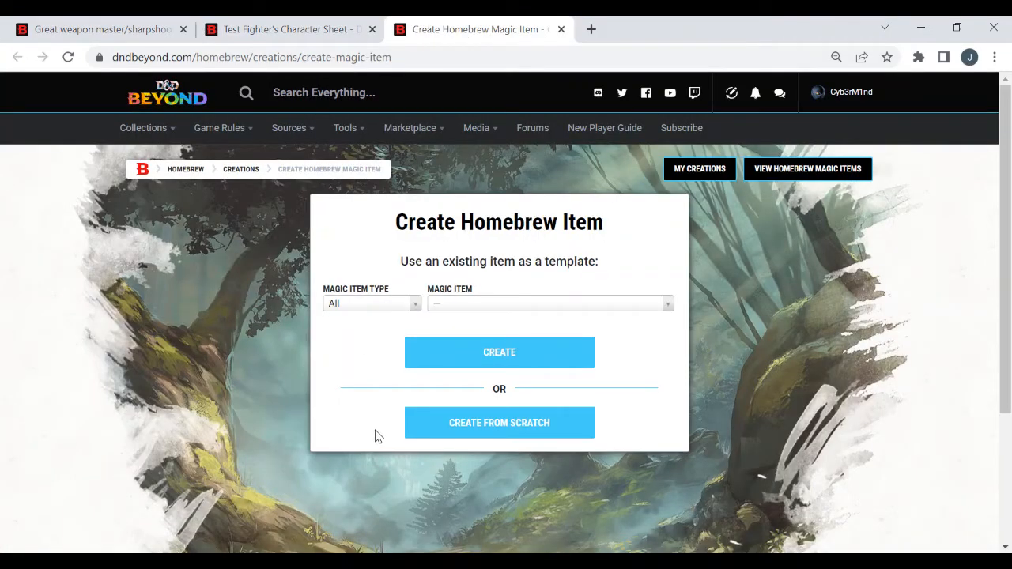
pyautogui.click(503, 427)
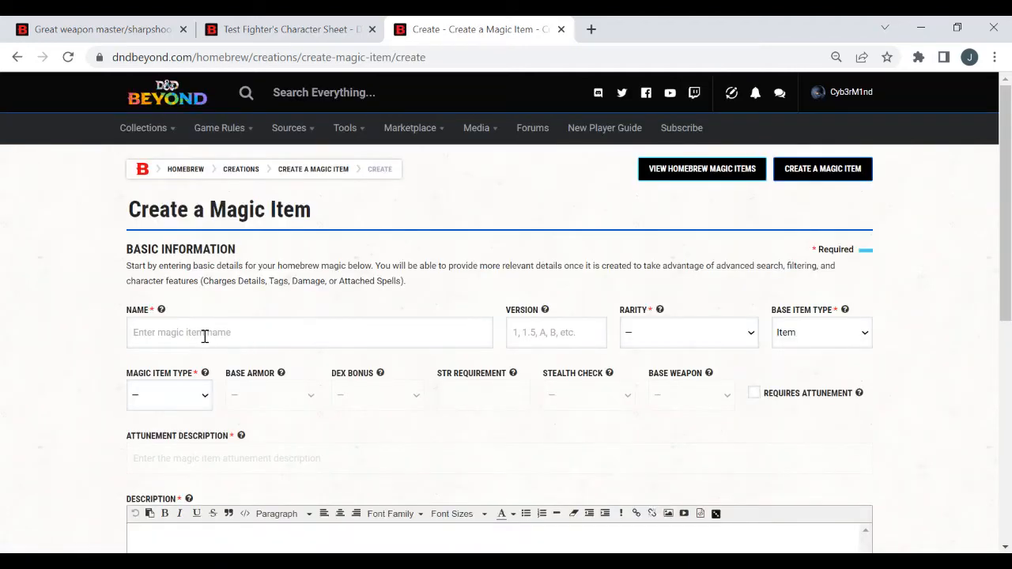
# Step: Name the magic item "Great Weapon Master" and set its version to 1
pyautogui.click(204, 336)
pyautogui.write('Great Weapon Master')
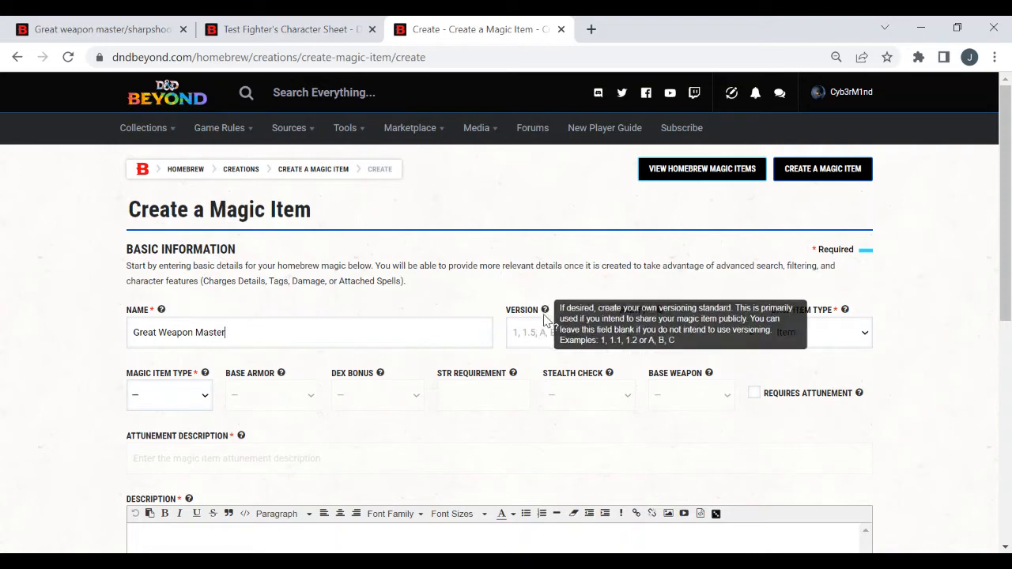
pyautogui.click(531, 326)
pyautogui.write('1')
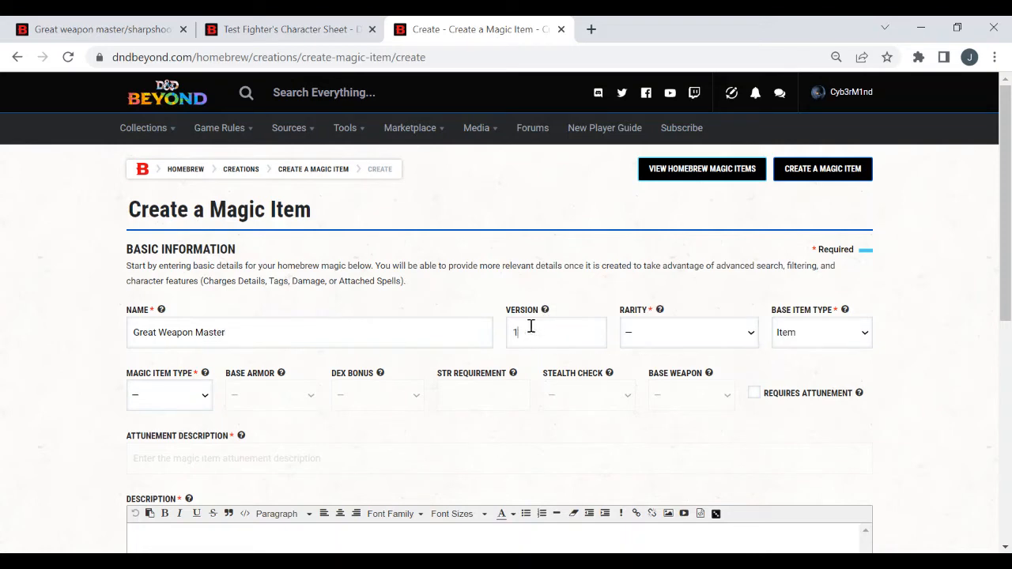
# Step: Set the item's rarity to Artifact and its magic item type to Wondrous Item
pyautogui.click(679, 341)
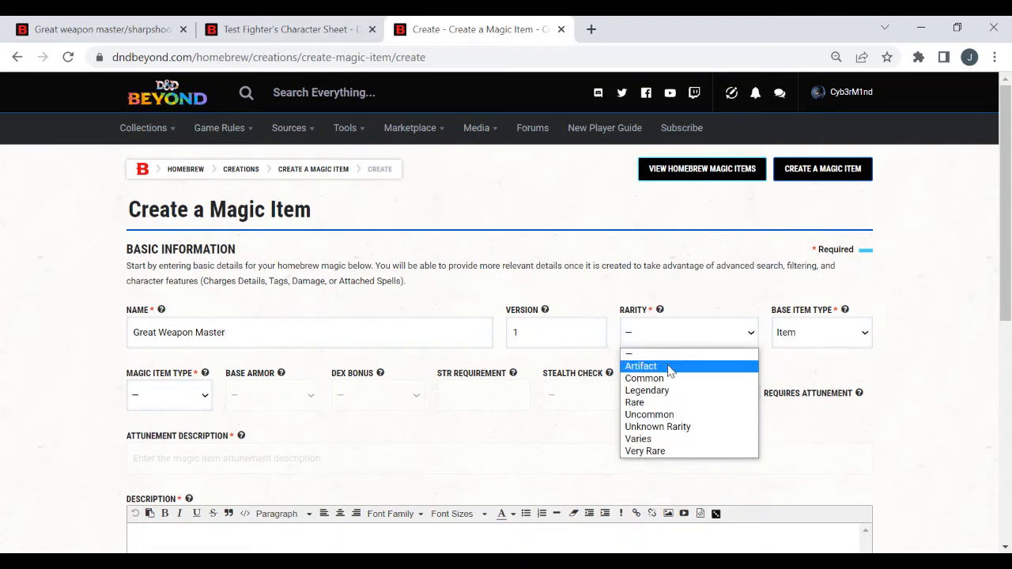
pyautogui.click(668, 367)
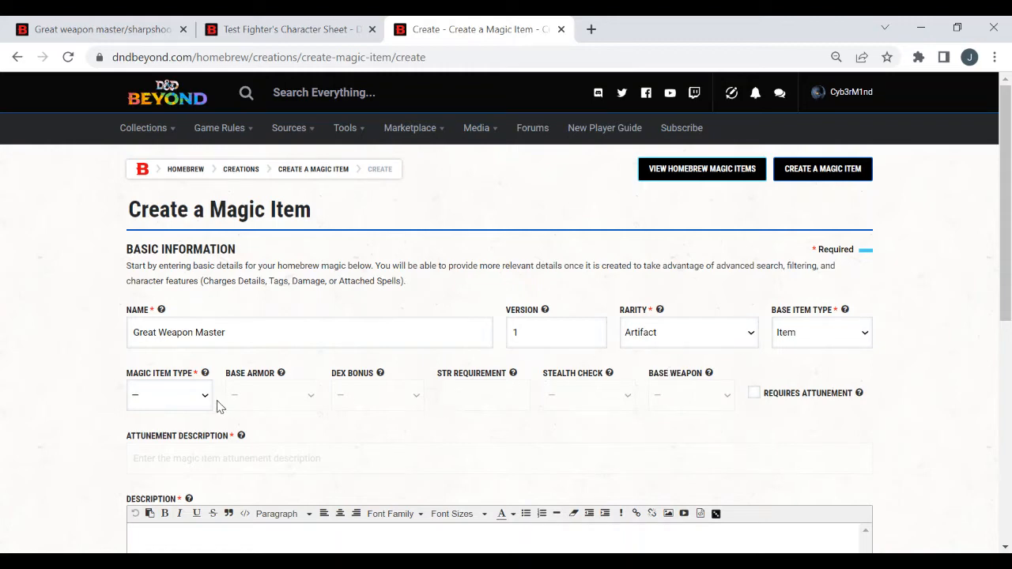
pyautogui.click(182, 399)
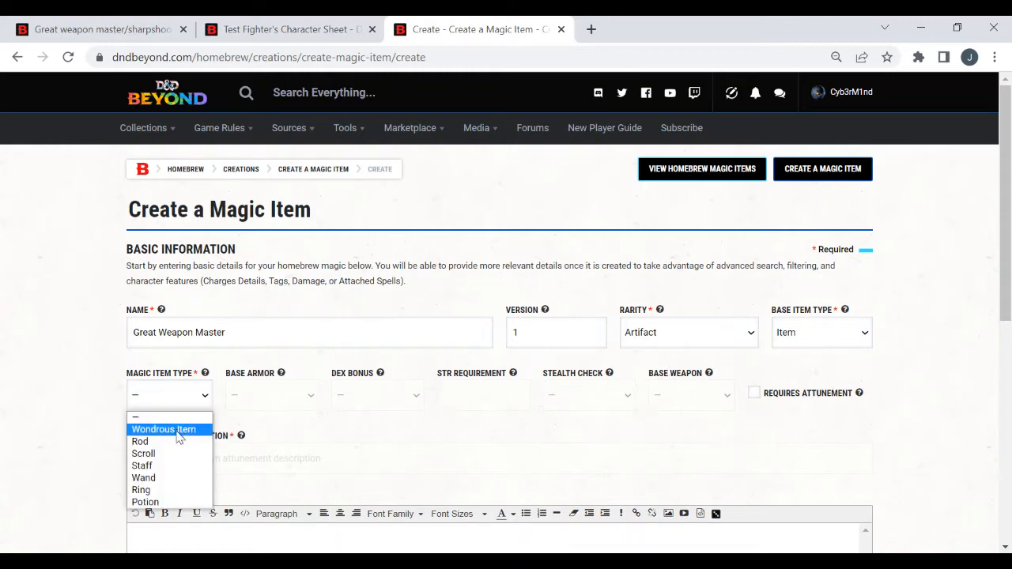
pyautogui.click(178, 430)
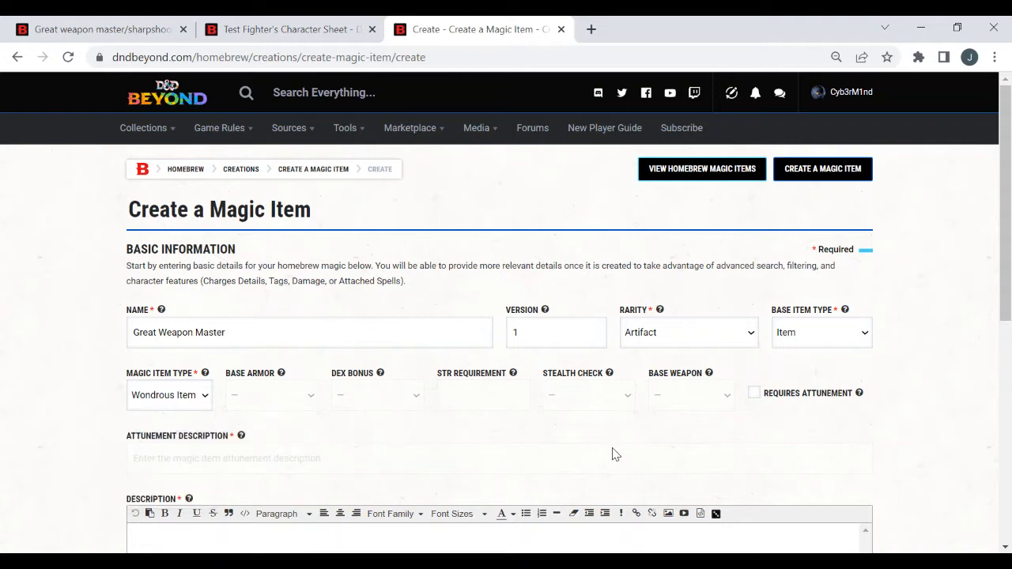
# Step: Enter description "Applies -5 to hit and +10 to damage for melee attacks for the GWM feat. Note: should only apply to Heavy weapons (cannot limit on sheet)."
pyautogui.moveTo(1005, 273); pyautogui.dragTo(1005, 372)
pyautogui.click(721, 423)
pyautogui.write('Applies ')
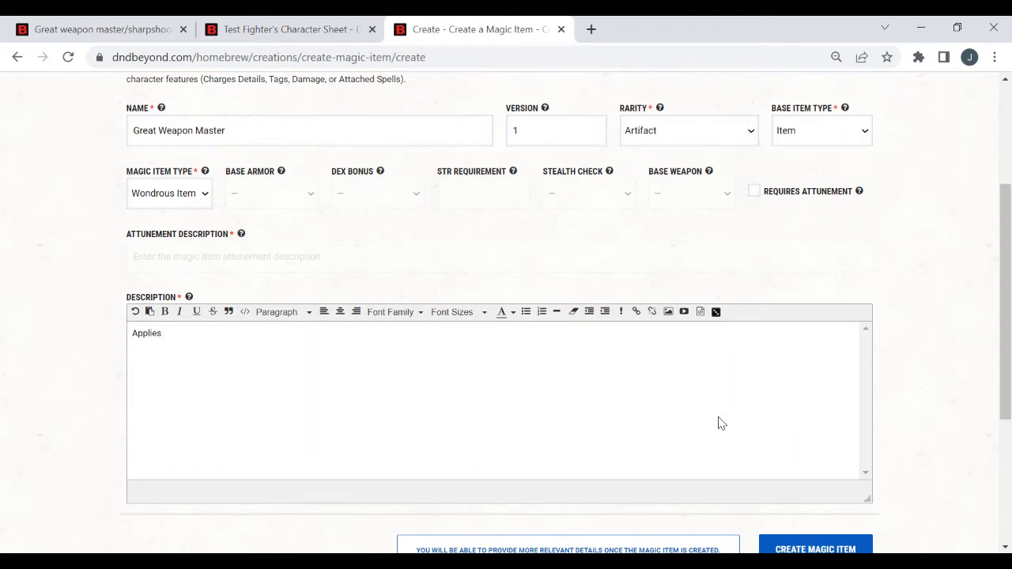
pyautogui.write('-5 to hit and +10 to daa')
pyautogui.press('BackSpace')
pyautogui.write('mage')
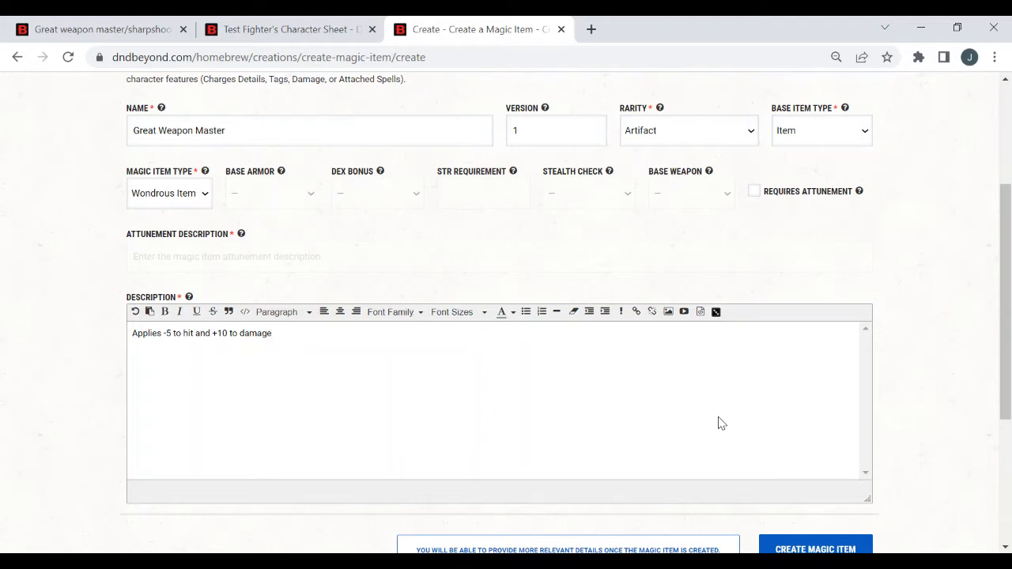
pyautogui.write(' for melee attacks for the GWM f')
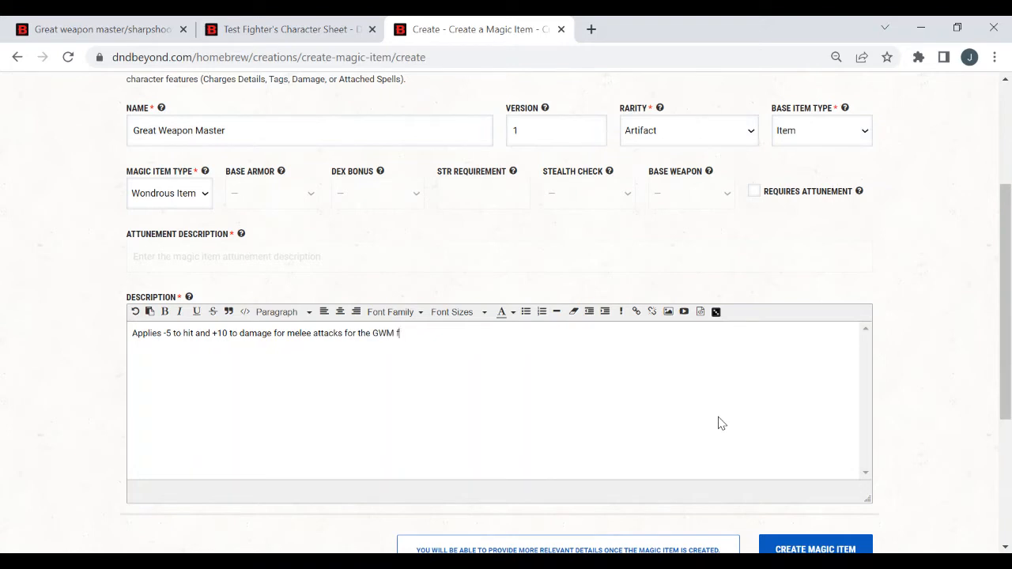
pyautogui.write('eat. Note: should only apply to')
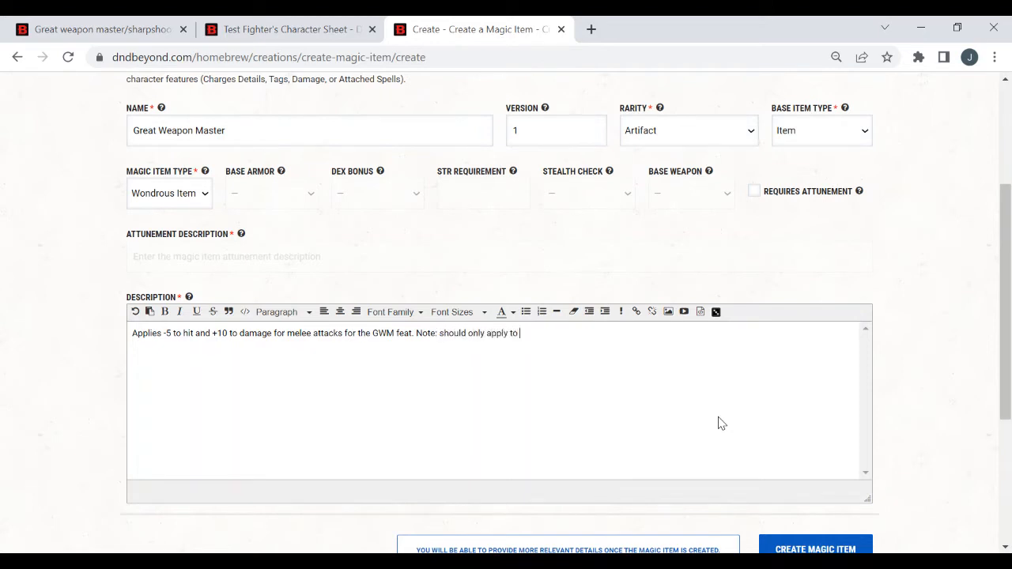
pyautogui.write(' Heavy weapons. (')
pyautogui.write('not')
pyautogui.press('BackSpace')
pyautogui.press('BackSpace')
pyautogui.write('cannot limit')
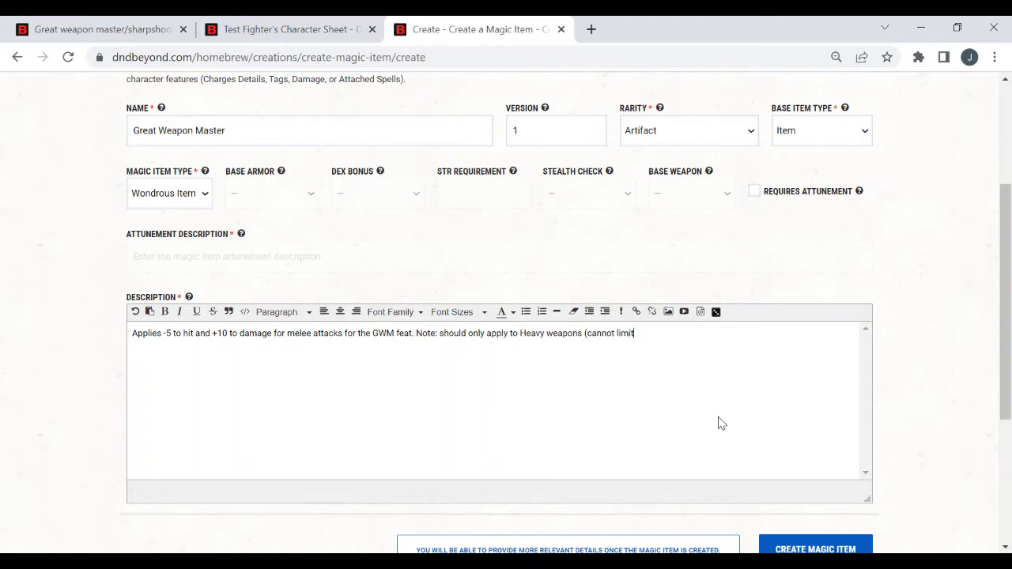
pyautogui.write(' on sheet).')
# Step: Read the full details of the Great Weapon Master feat on the Test Fighter's character sheet
pyautogui.click(297, 26)
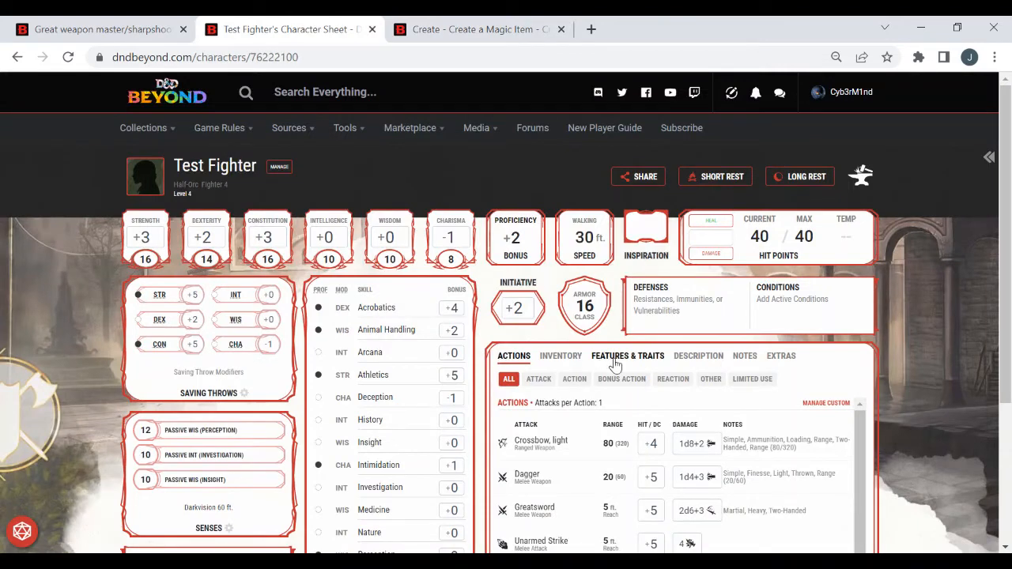
pyautogui.click(615, 360)
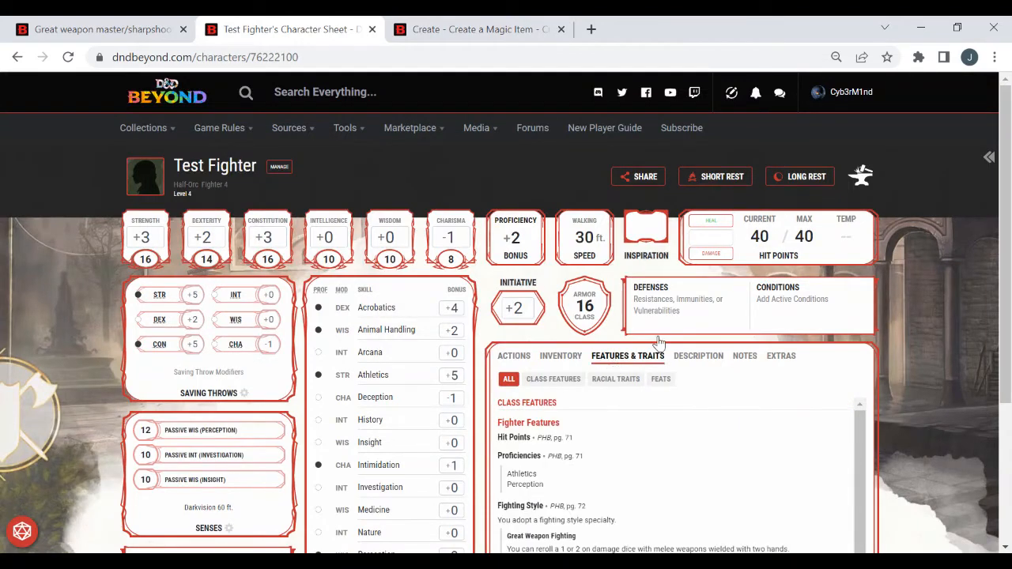
pyautogui.click(661, 379)
pyautogui.click(614, 475)
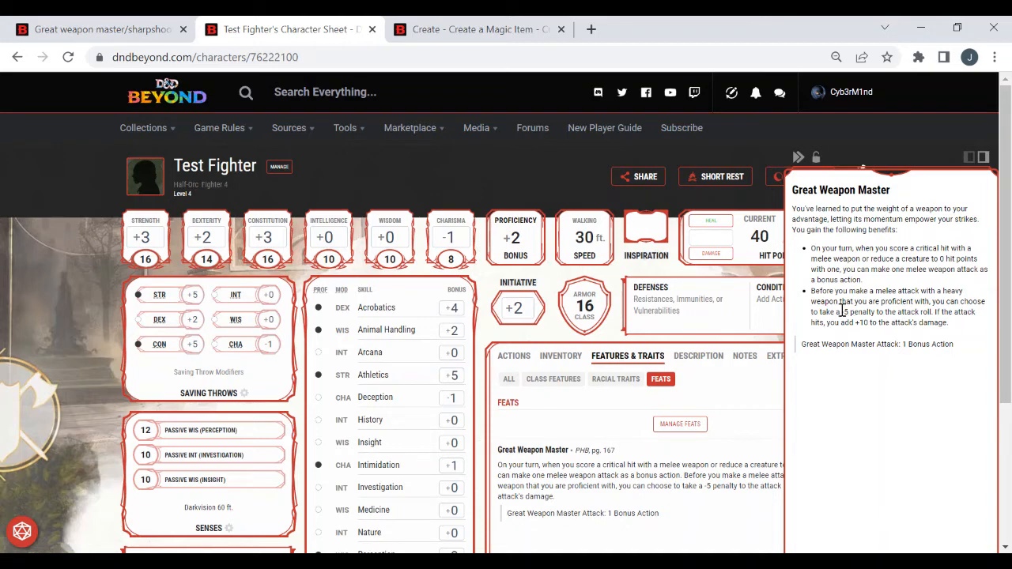
pyautogui.click(494, 342)
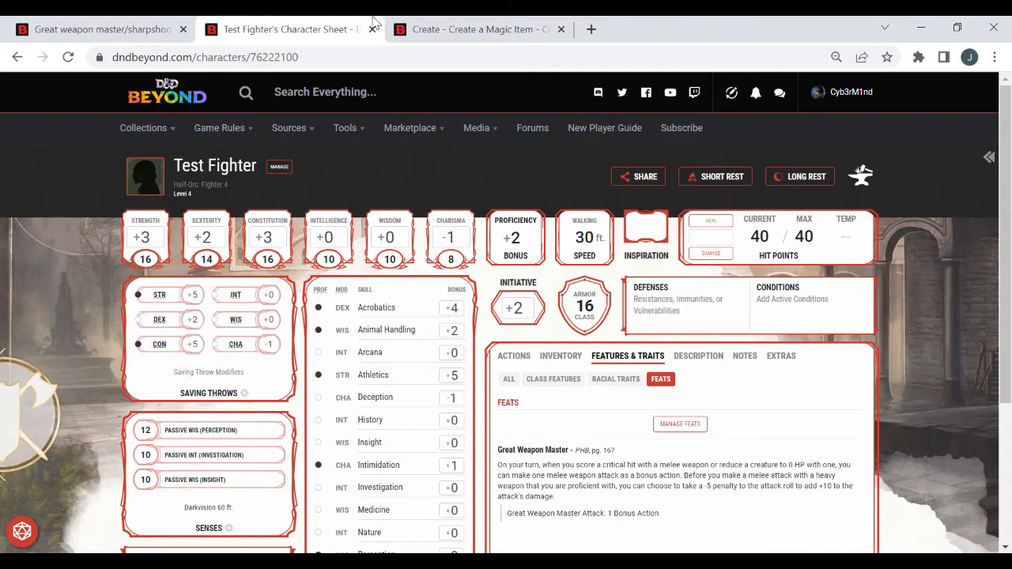
# Step: Return to the homebrew item form and create the Great Weapon Master magic item
pyautogui.click(461, 28)
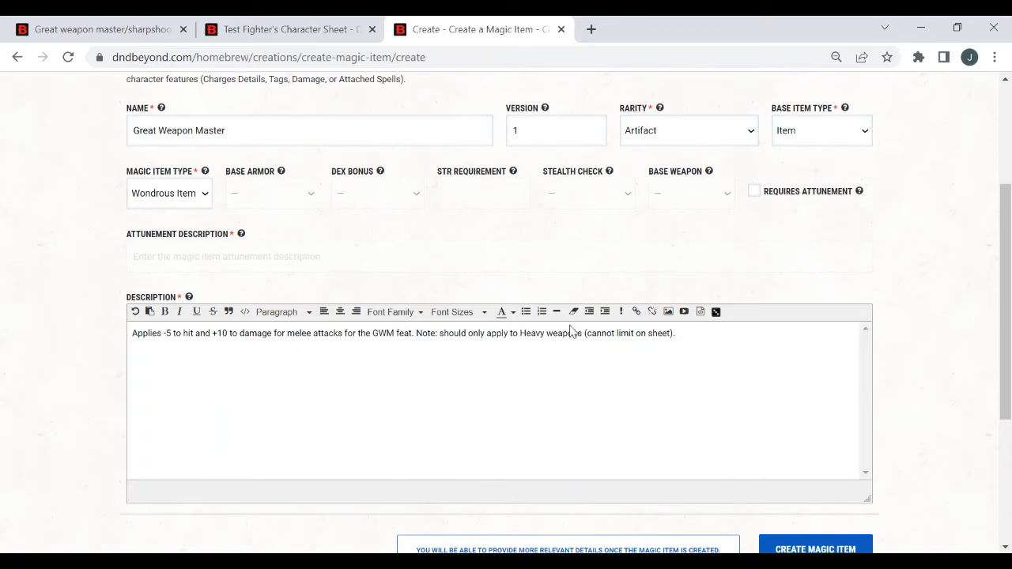
pyautogui.scroll(-2, 1008, 252)
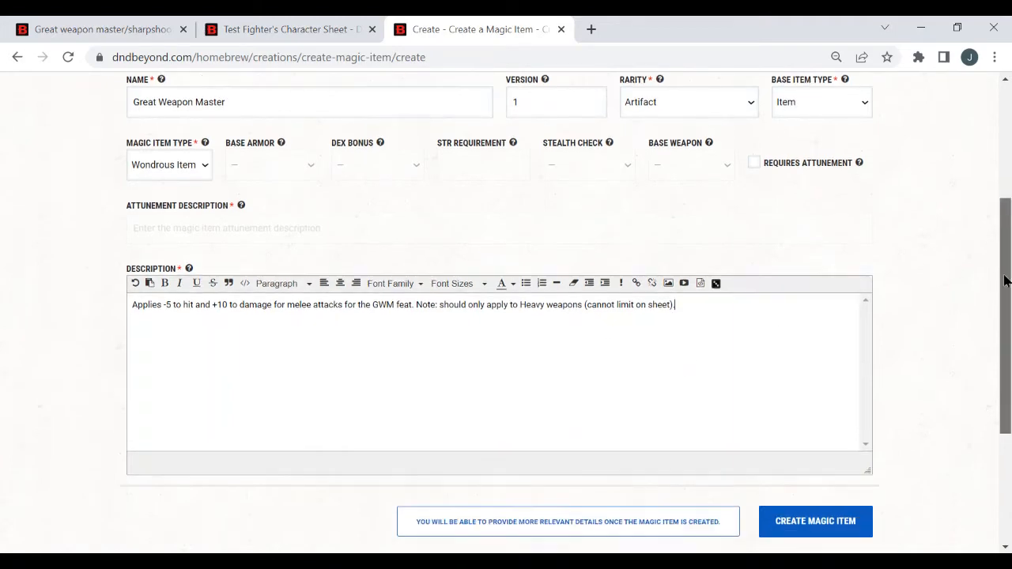
pyautogui.click(829, 455)
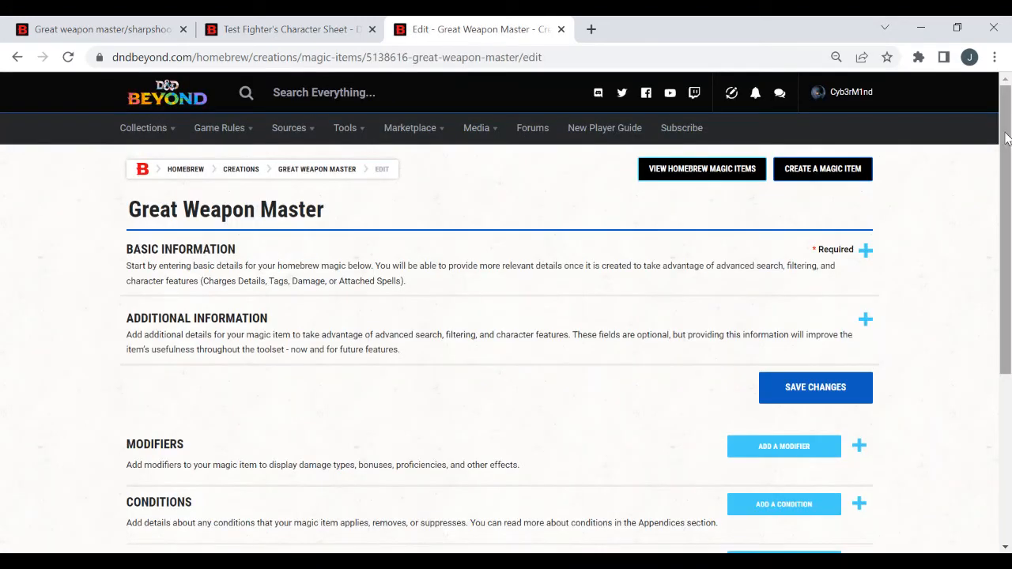
# Step: Start a new modifier for the Great Weapon Master item and set its modifier type to Bonus
pyautogui.moveTo(1003, 138); pyautogui.dragTo(1002, 271)
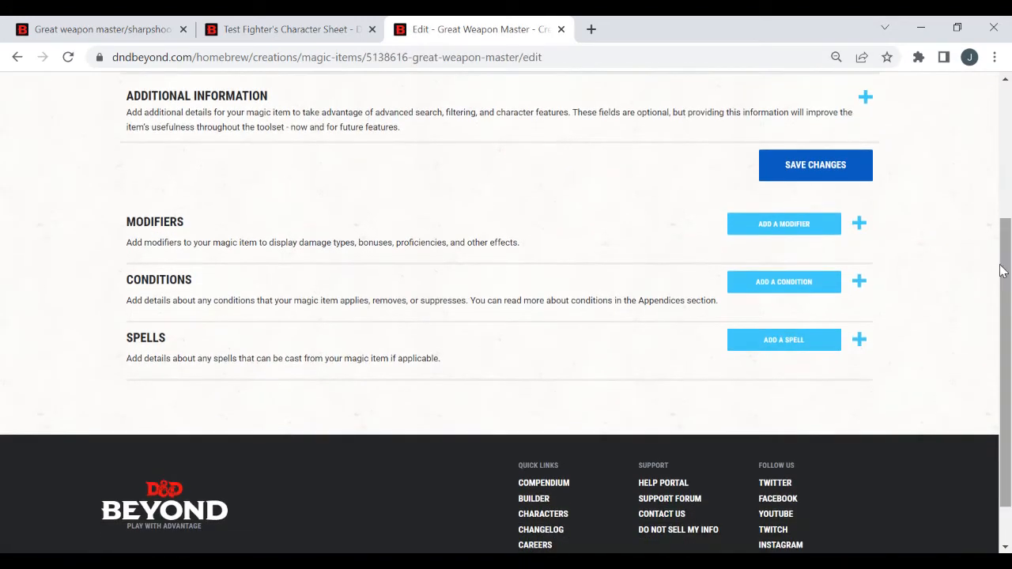
pyautogui.click(763, 229)
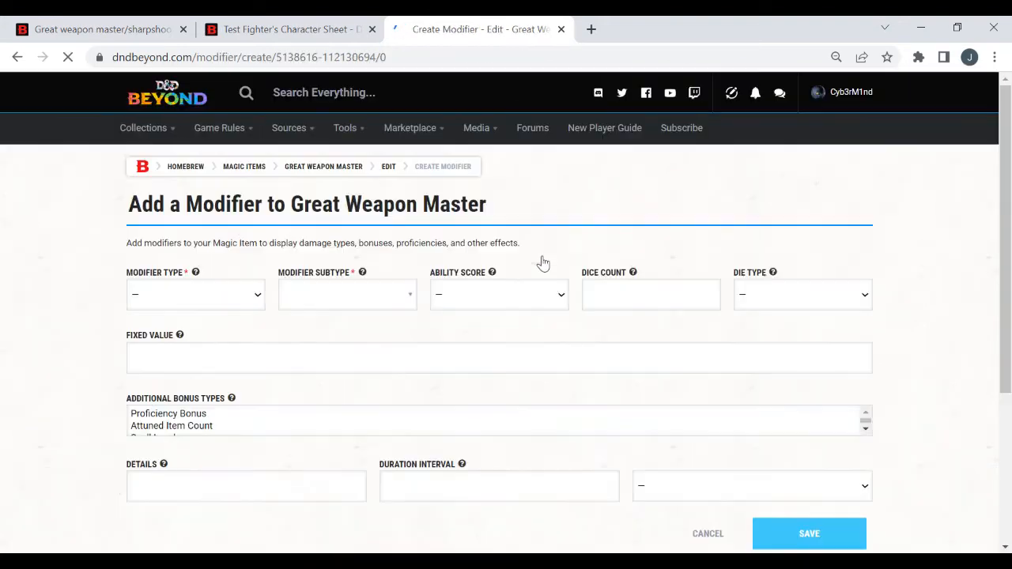
pyautogui.click(207, 295)
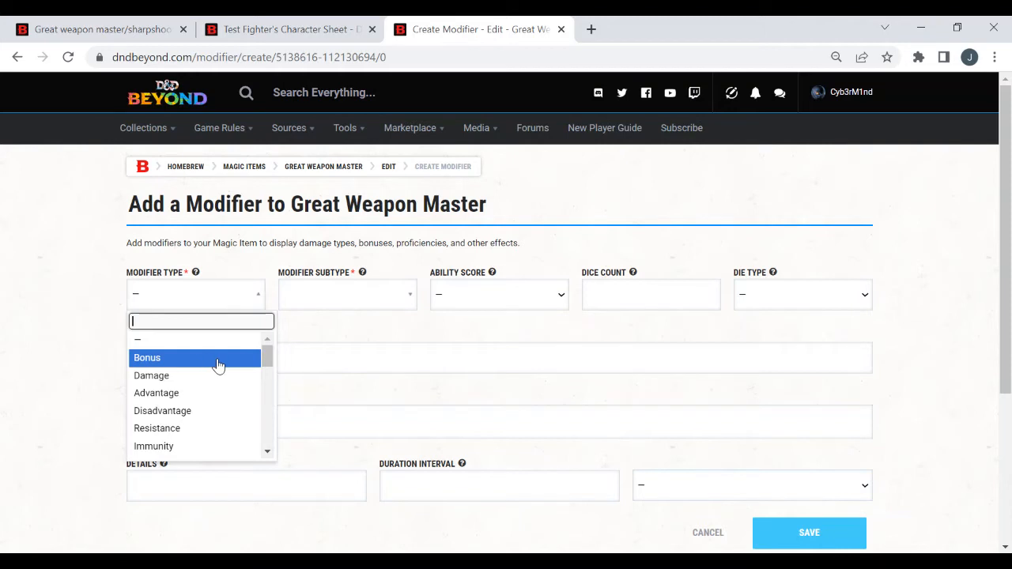
pyautogui.scroll(-3, 269, 370)
pyautogui.moveTo(271, 377); pyautogui.dragTo(266, 337)
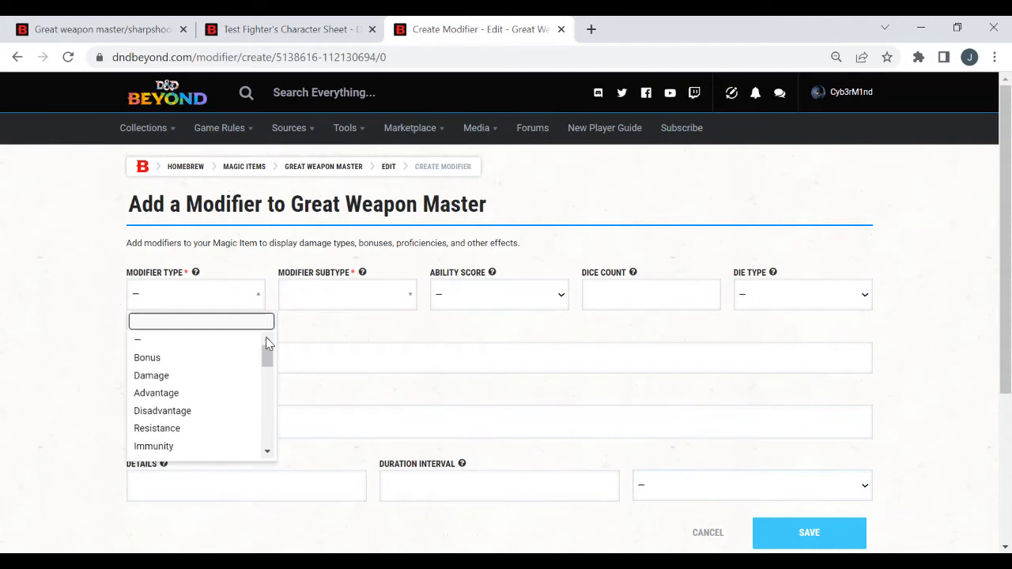
pyautogui.click(218, 358)
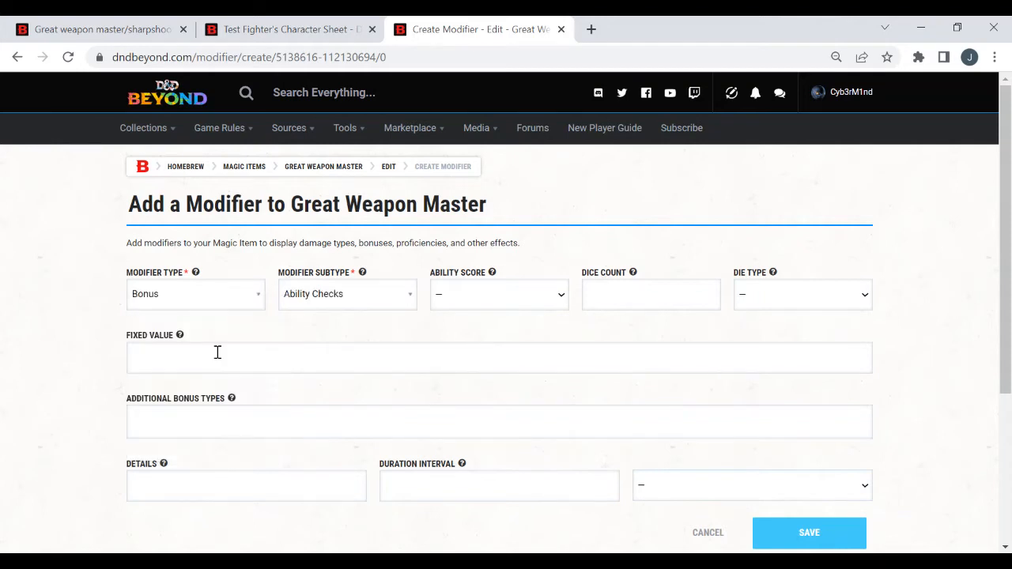
# Step: Set the Bonus modifier's subtype to Melee Weapon Attacks with a fixed value of -5, and save it
pyautogui.click(341, 302)
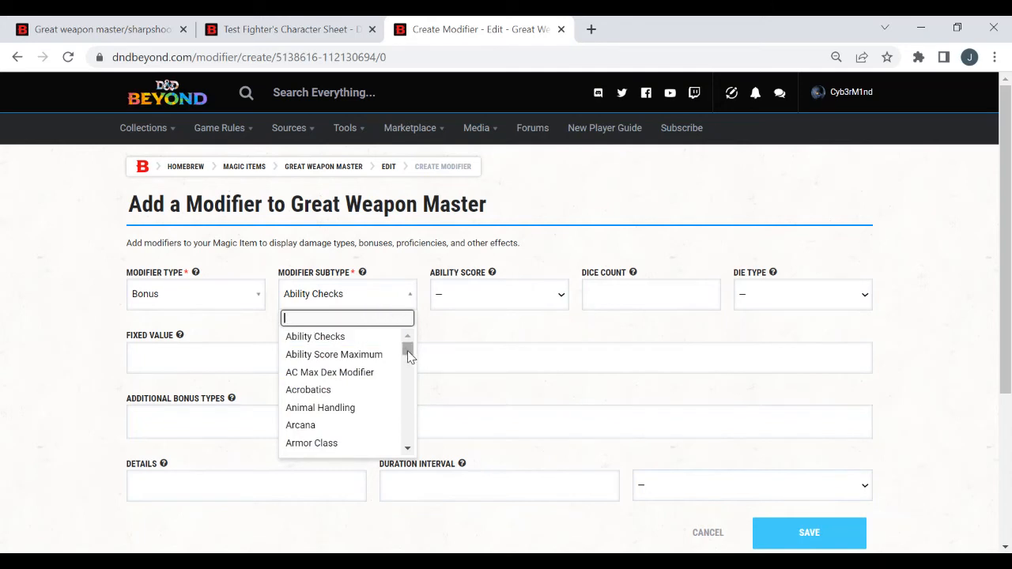
pyautogui.write('melee')
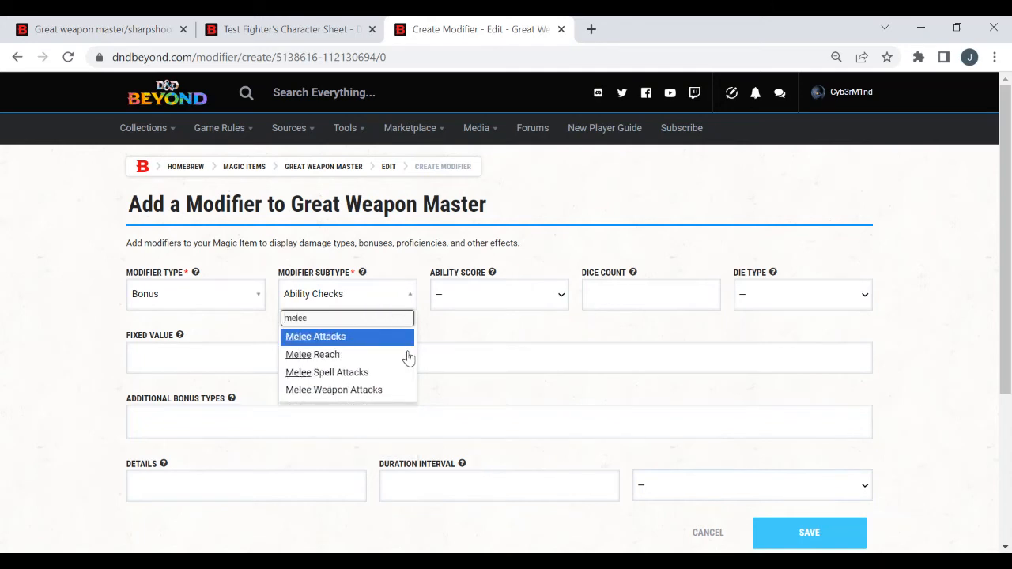
pyautogui.click(342, 390)
pyautogui.click(224, 358)
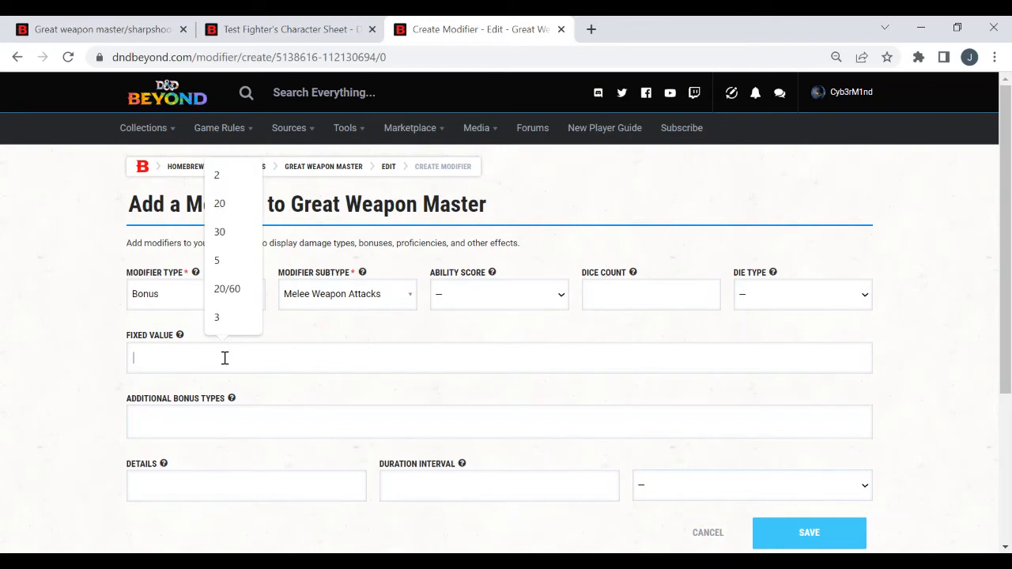
pyautogui.write('-5')
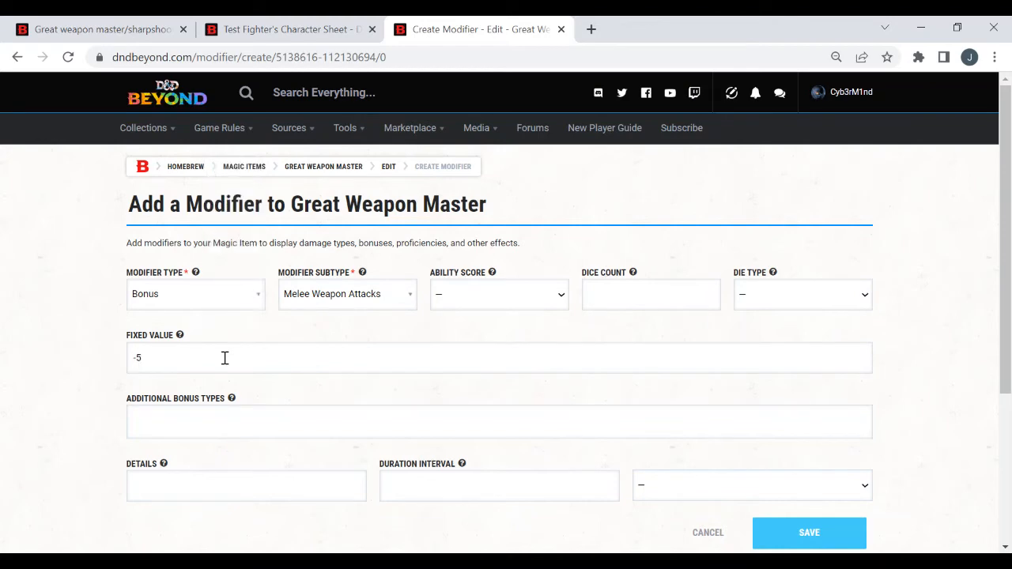
pyautogui.click(805, 534)
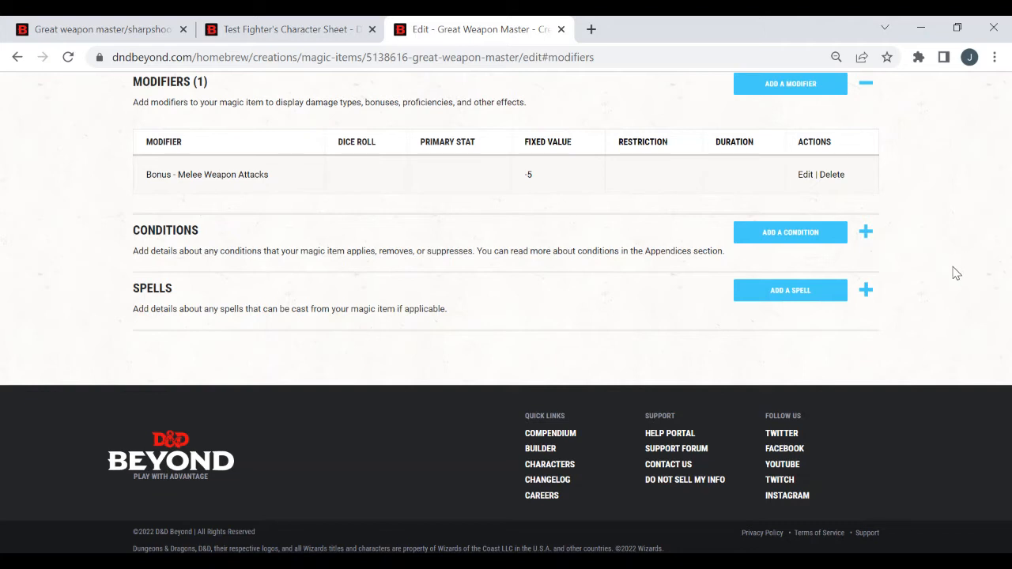
# Step: Start a second modifier for the Great Weapon Master item
pyautogui.scroll(1, 955, 272)
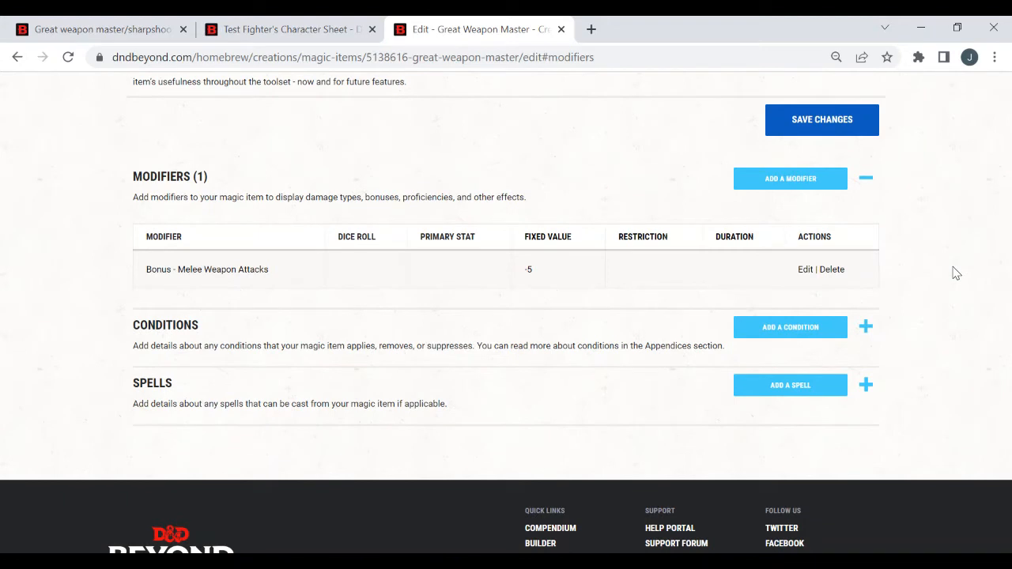
pyautogui.click(778, 185)
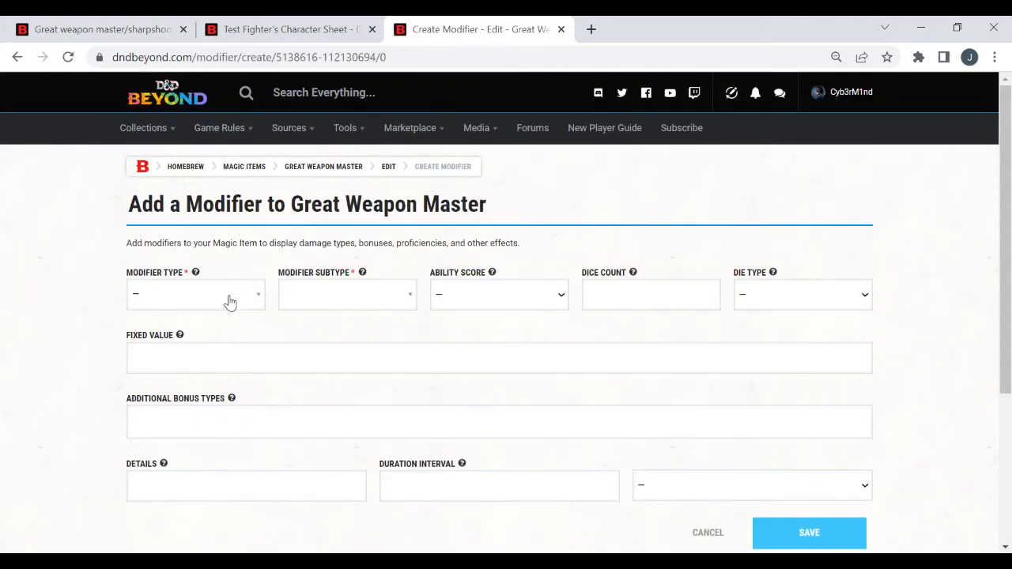
pyautogui.click(223, 305)
pyautogui.click(169, 357)
pyautogui.click(363, 302)
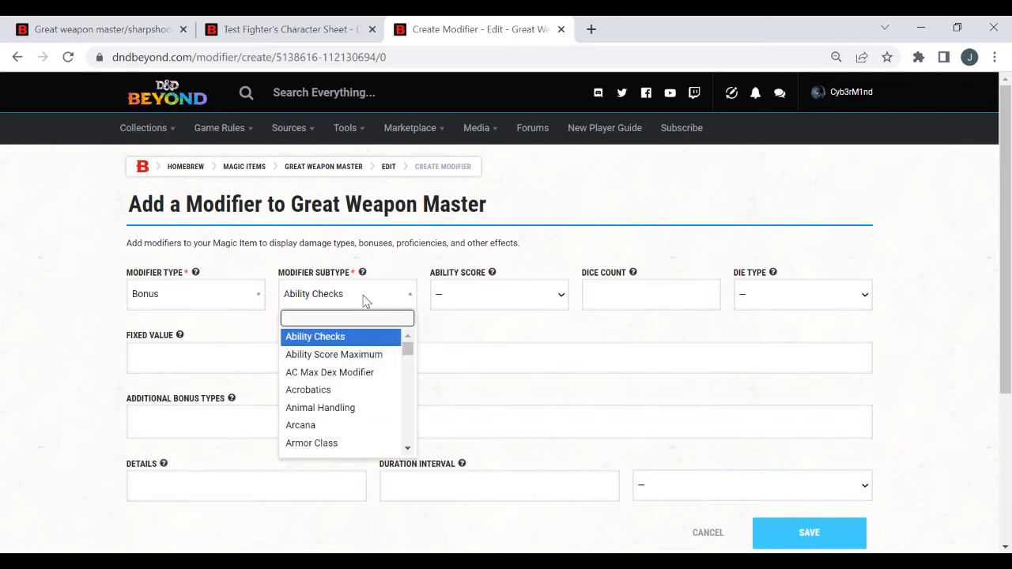
pyautogui.write('me')
pyautogui.press('BackSpace')
pyautogui.press('BackSpace')
pyautogui.click(245, 306)
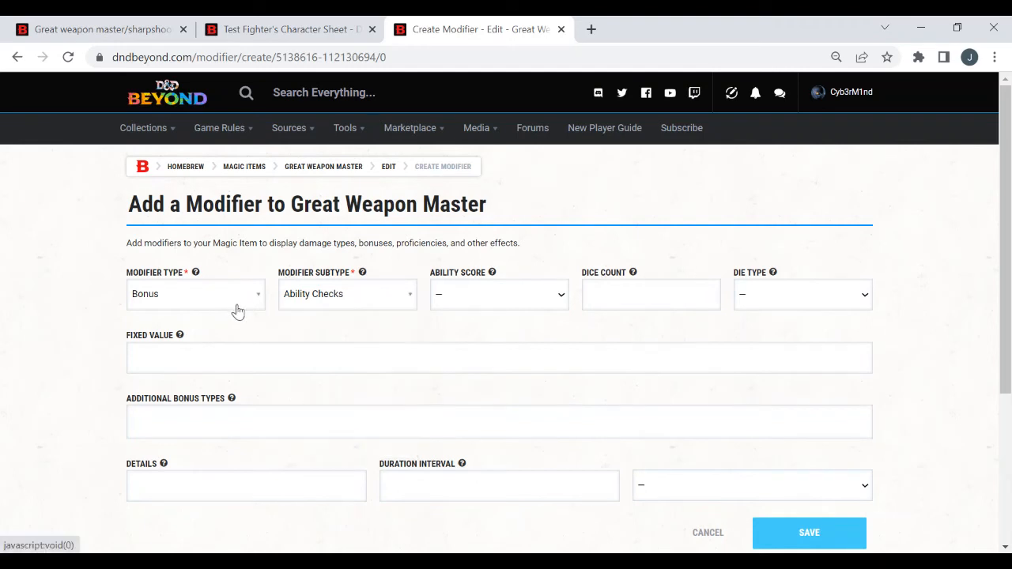
# Step: Save the second modifier as type Damage, subtype Melee Weapon Attacks, with a fixed value of 10
pyautogui.click(206, 302)
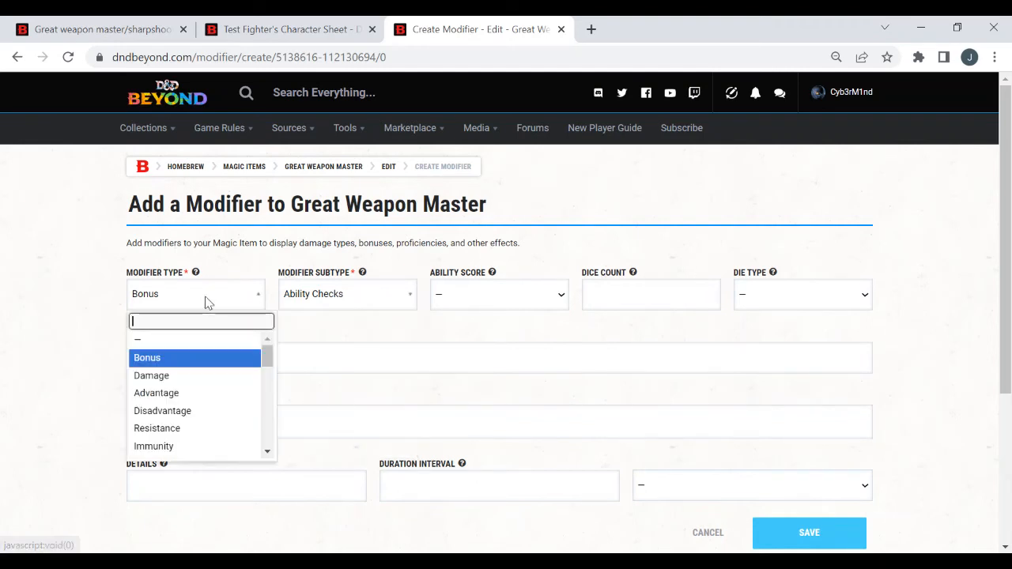
pyautogui.click(181, 376)
pyautogui.click(330, 305)
pyautogui.write('mele')
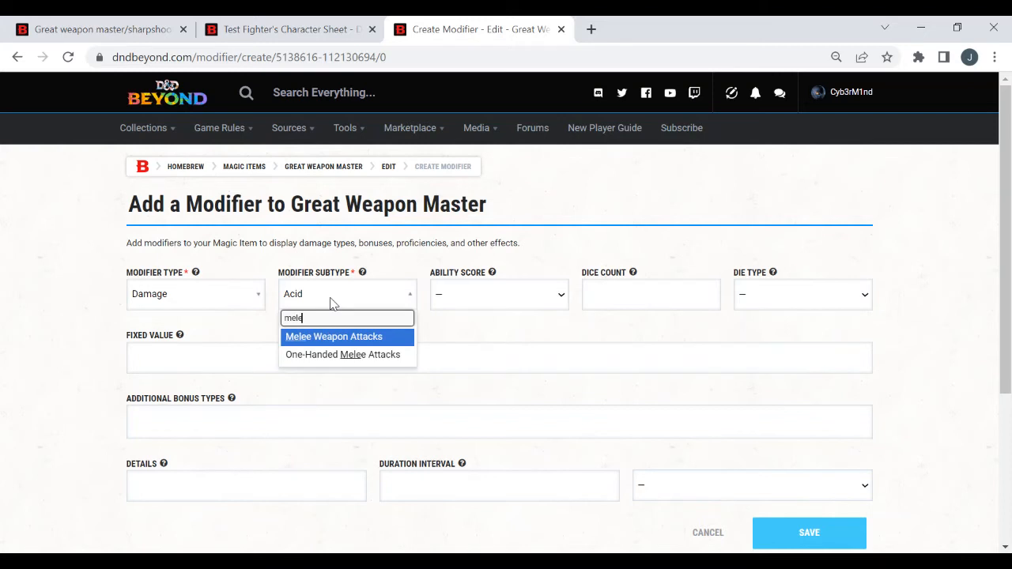
pyautogui.click(338, 339)
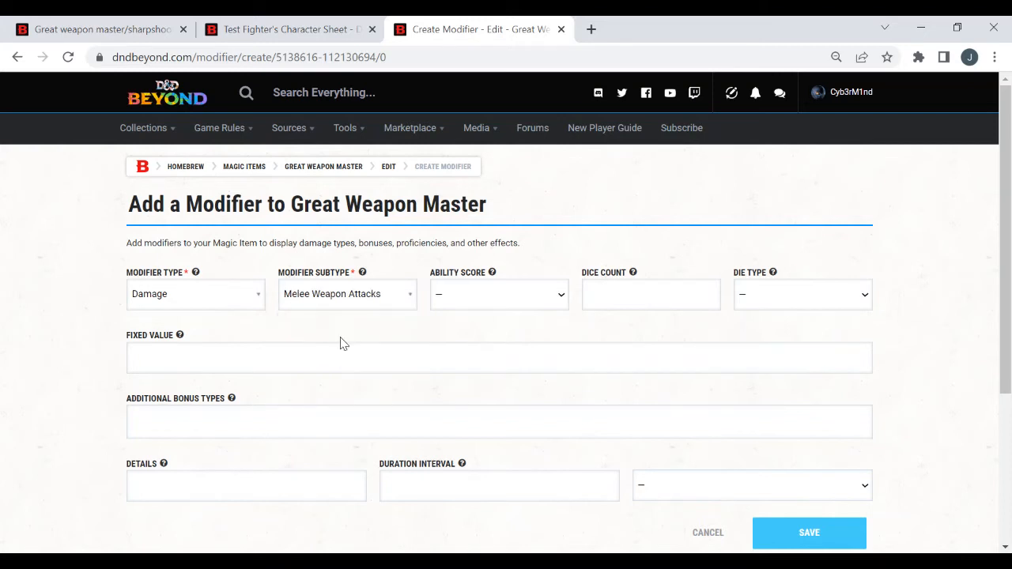
pyautogui.click(291, 355)
pyautogui.write('10')
pyautogui.click(811, 532)
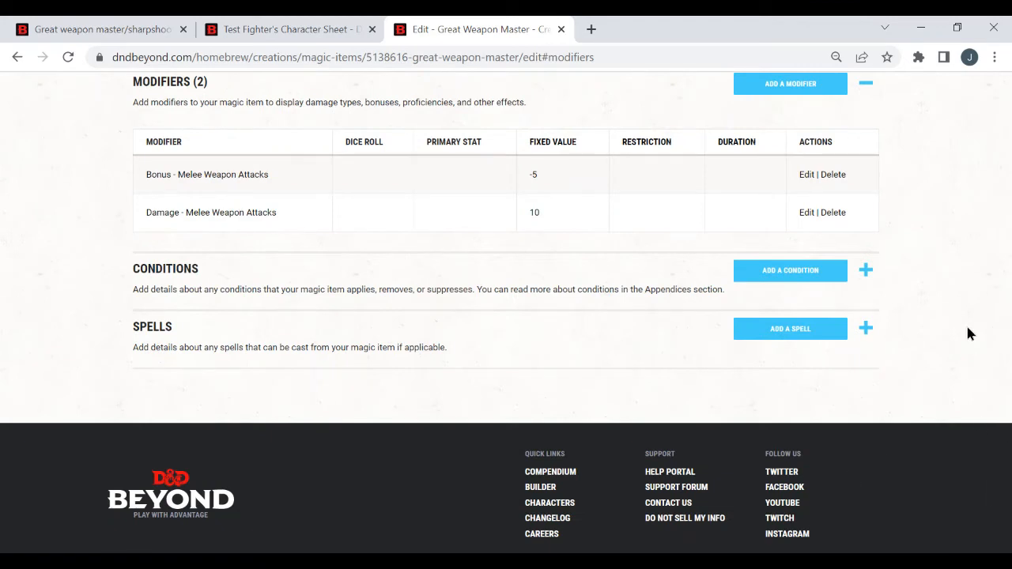
# Step: Save the changes to the Great Weapon Master magic item
pyautogui.scroll(1, 948, 289)
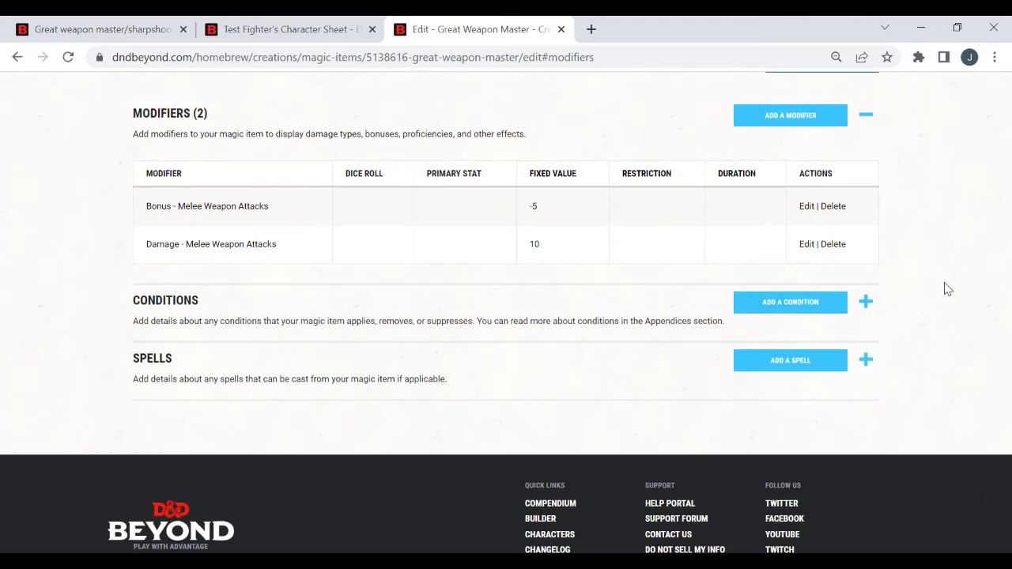
pyautogui.scroll(2, 946, 288)
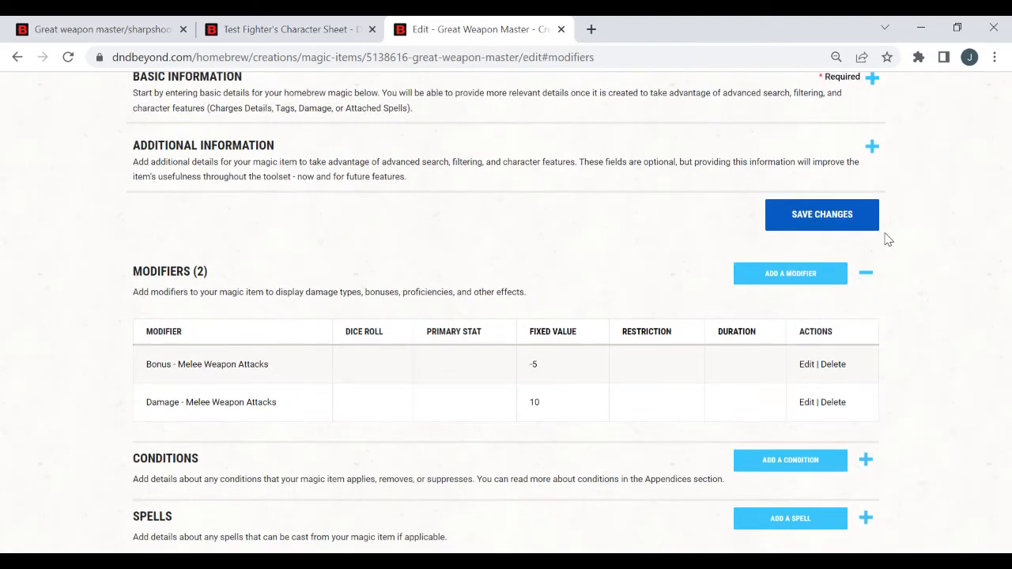
pyautogui.click(818, 227)
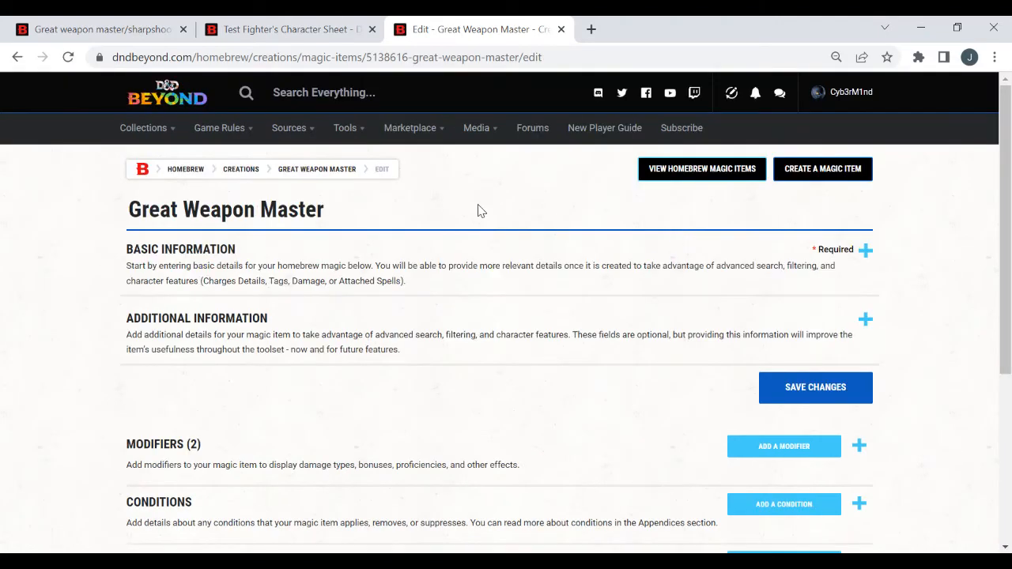
# Step: Switch to the Test Fighter's character sheet and check in the character settings whether Homebrew Content is allowed as a source
pyautogui.click(277, 32)
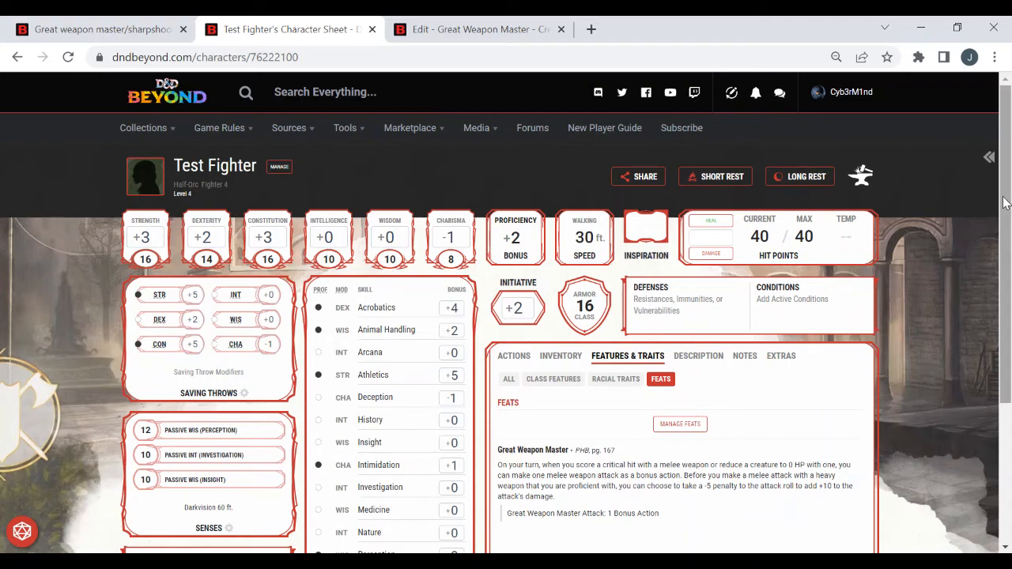
pyautogui.scroll(-2, 646, 289)
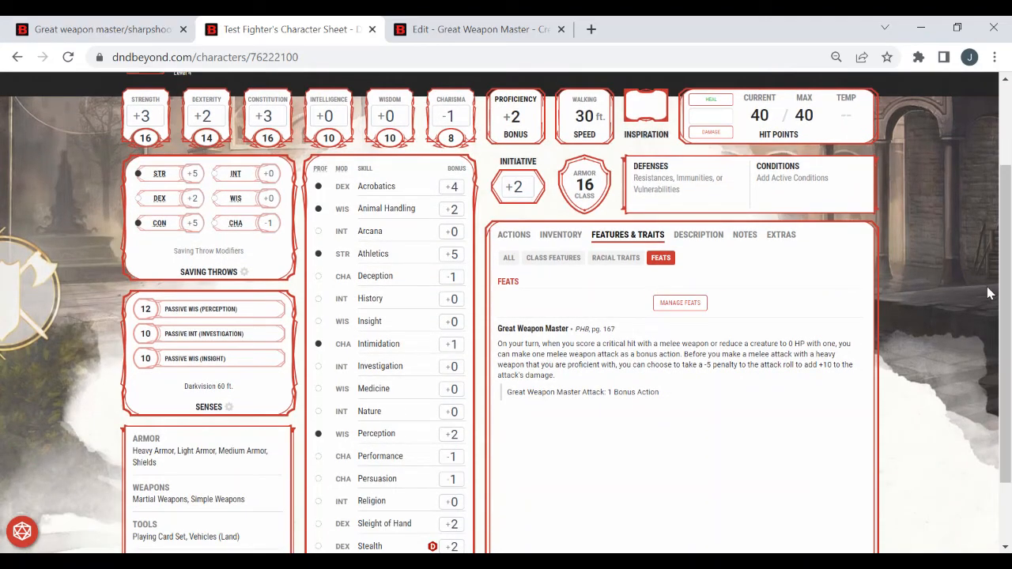
pyautogui.scroll(2, 997, 293)
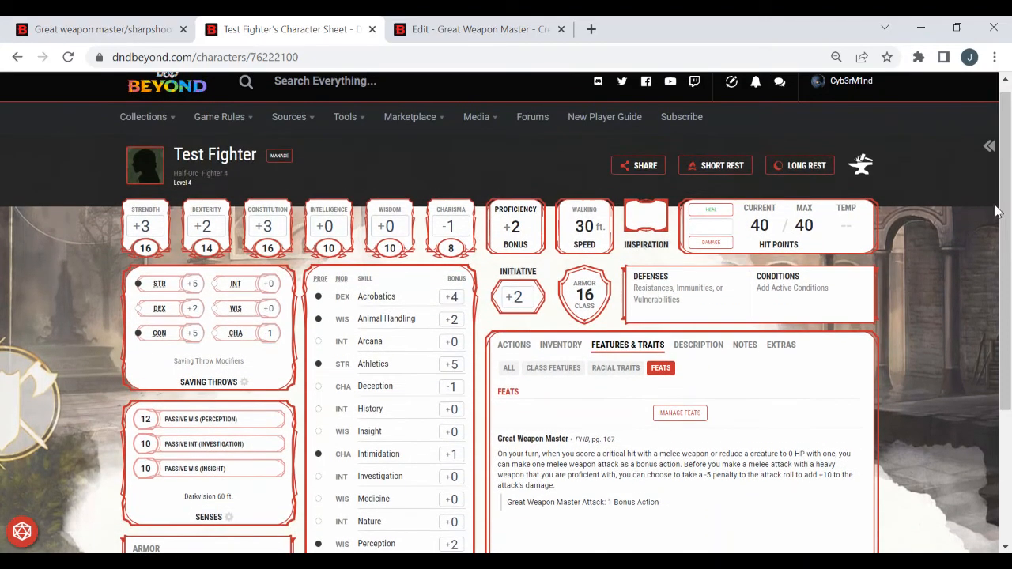
pyautogui.click(279, 156)
pyautogui.scroll(-2, 1003, 284)
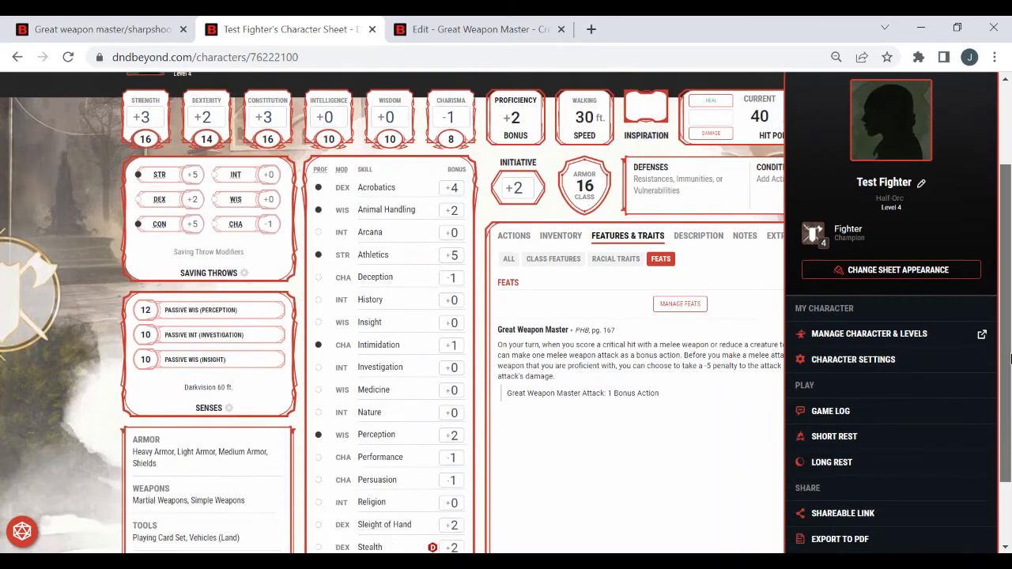
pyautogui.click(874, 362)
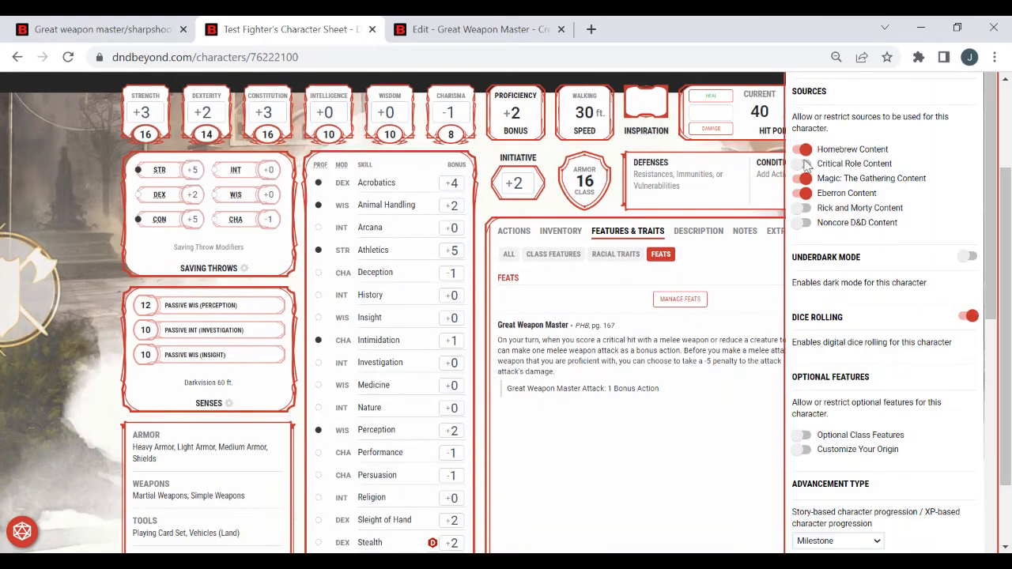
pyautogui.click(721, 442)
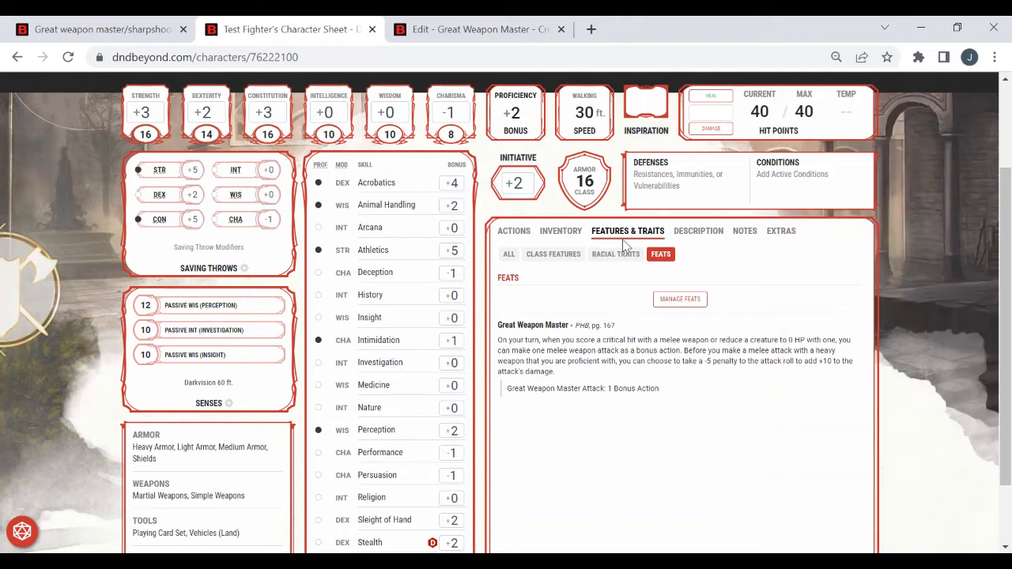
# Step: Find the homebrew Great Weapon Master item and add it to the Equipment section of the Test Fighter's inventory
pyautogui.click(572, 237)
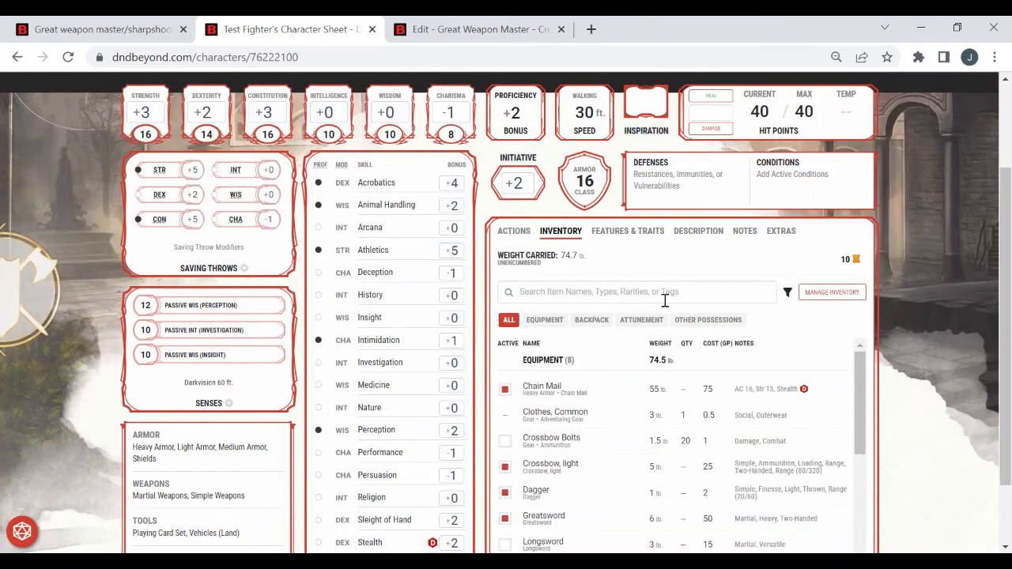
pyautogui.click(833, 294)
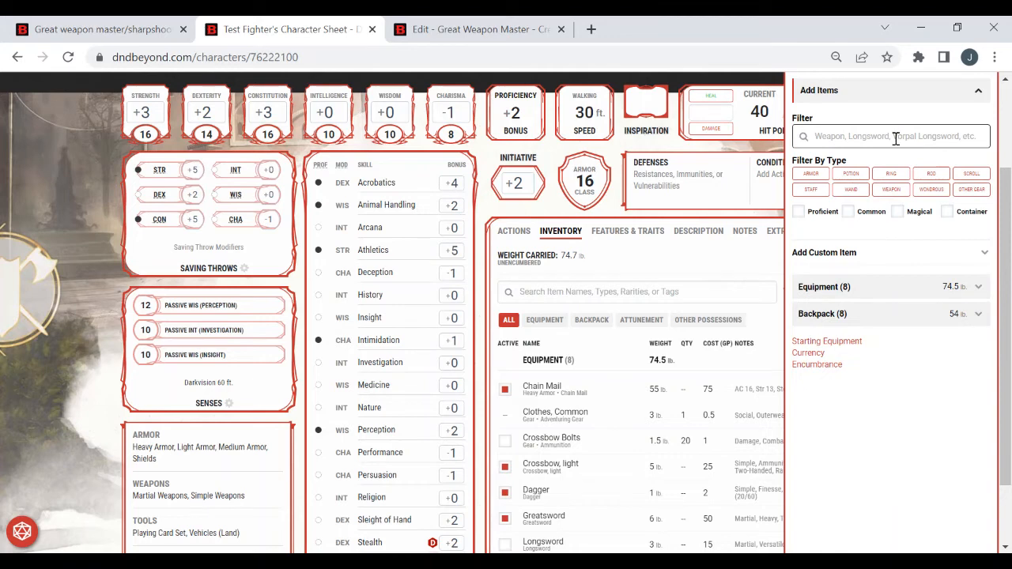
pyautogui.write('great wea')
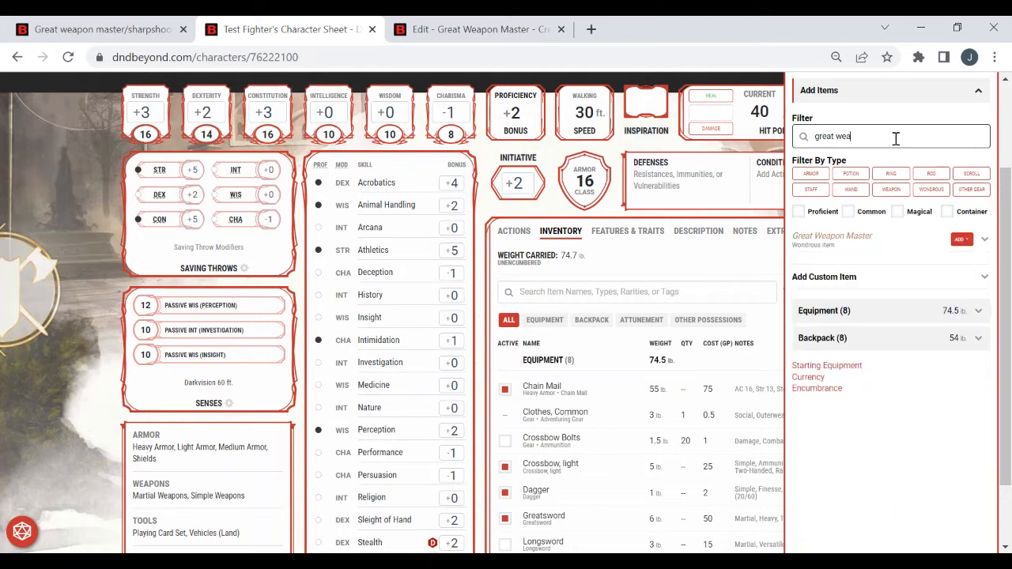
pyautogui.click(961, 238)
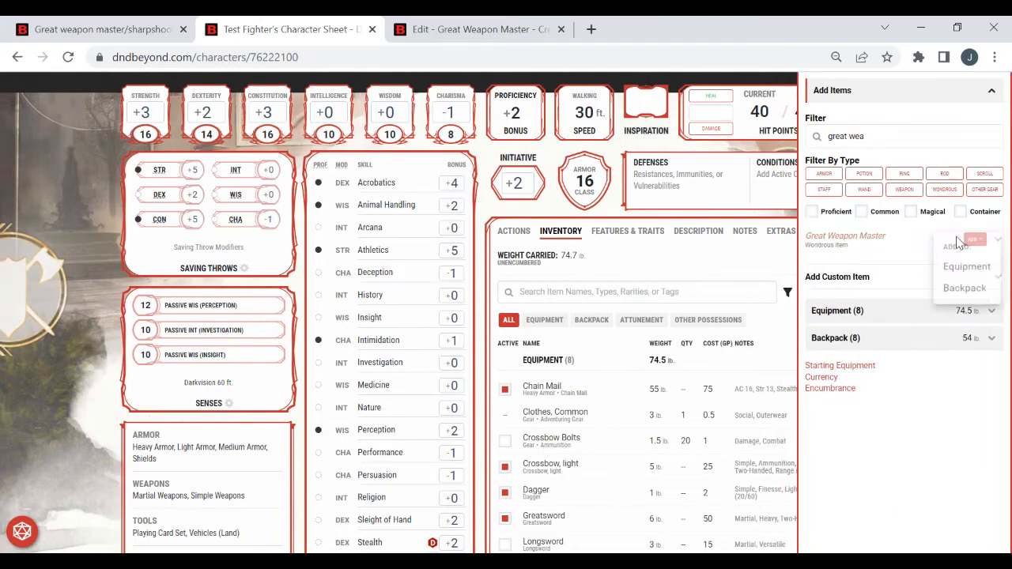
pyautogui.click(962, 269)
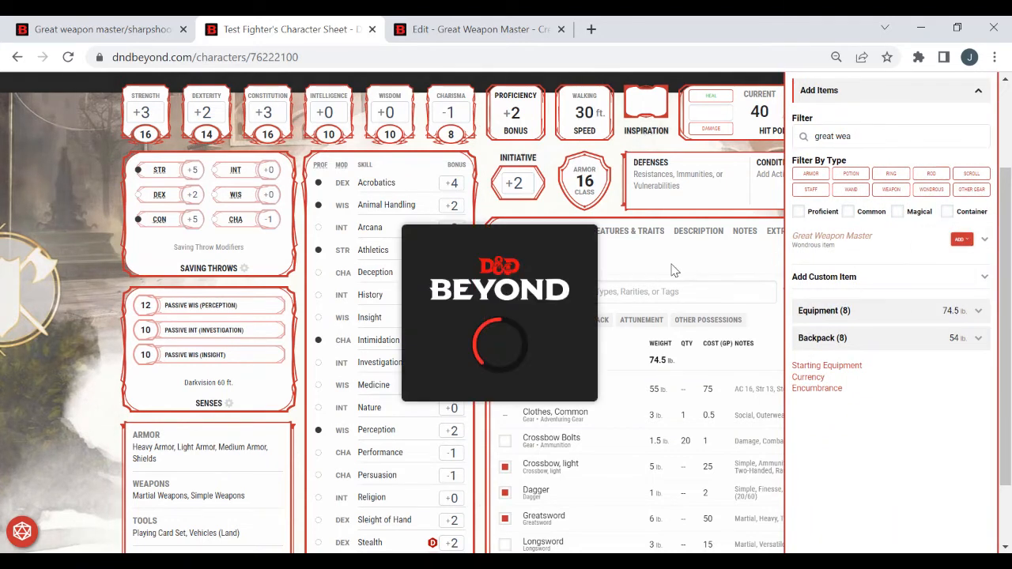
pyautogui.click(673, 270)
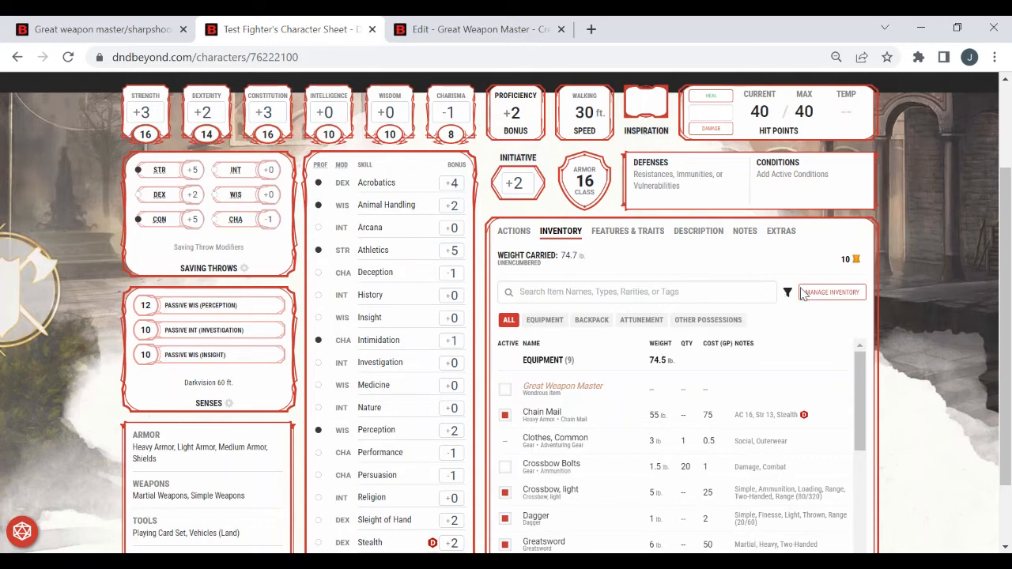
# Step: Find the Alms Box and add it to the Test Fighter's inventory as a container
pyautogui.click(829, 294)
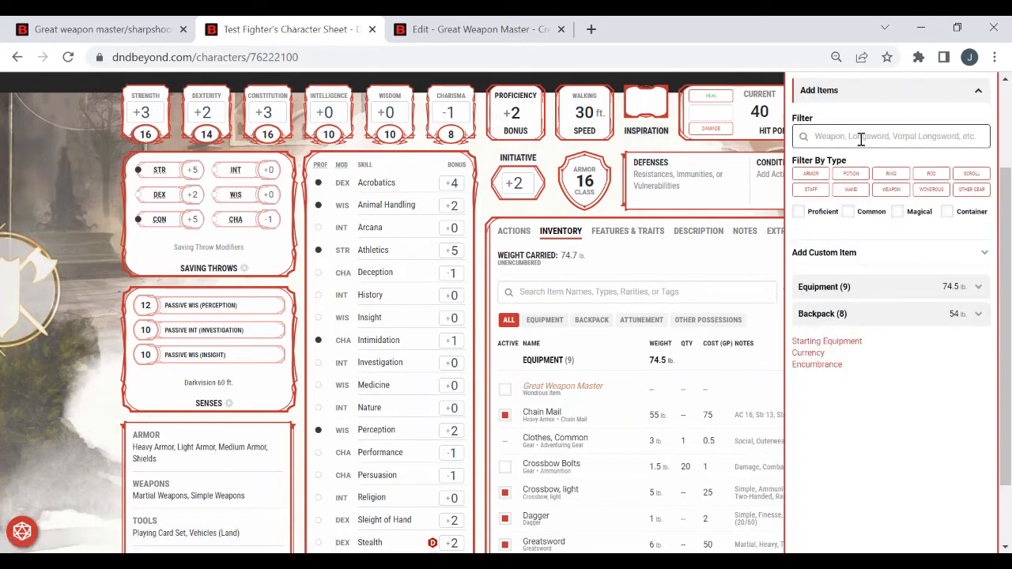
pyautogui.click(860, 136)
pyautogui.write('alm')
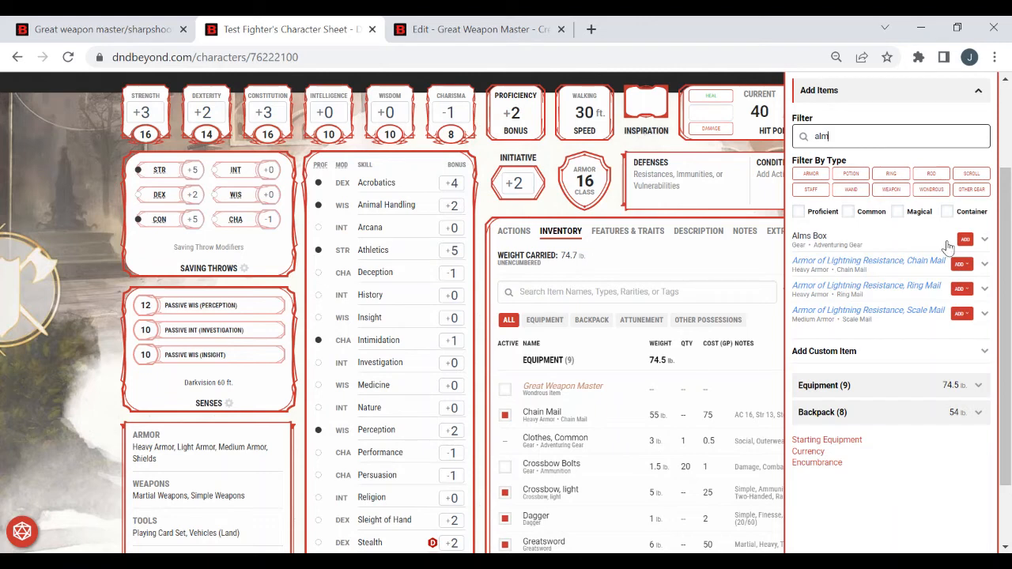
pyautogui.click(966, 238)
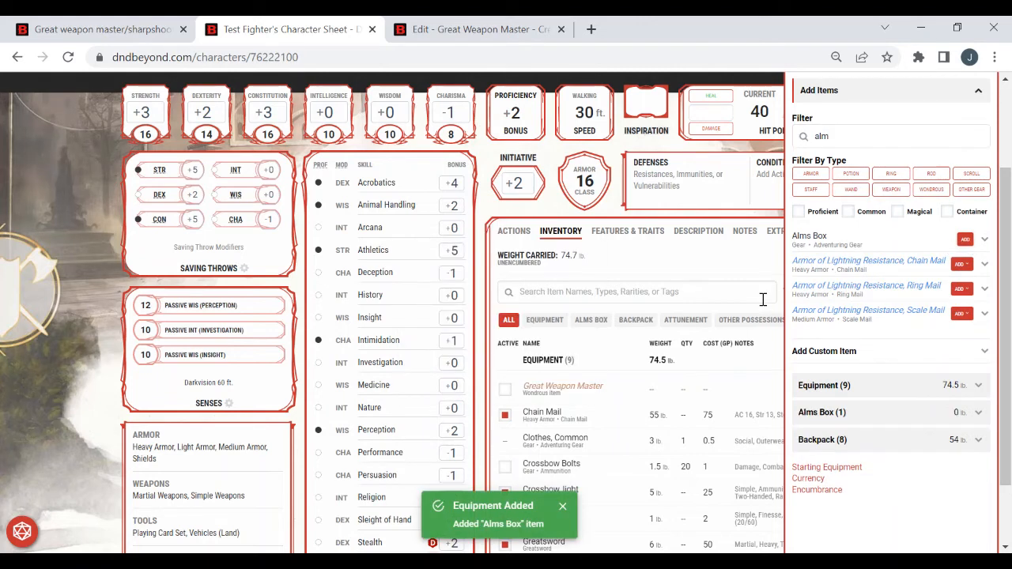
pyautogui.click(666, 264)
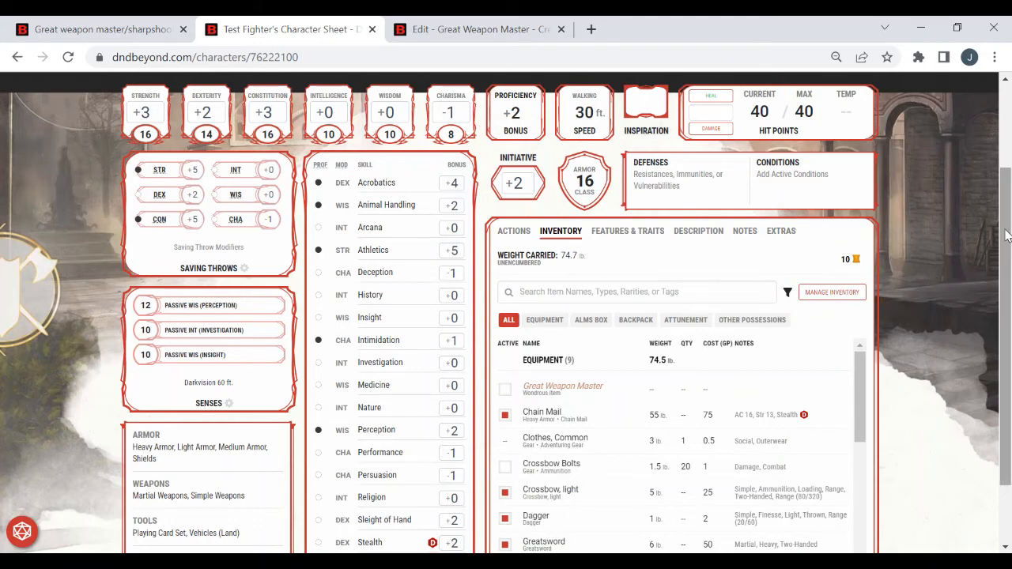
# Step: Customize the Alms Box container's name to "✨ Specials ✨", with a sparkles emoji on each side
pyautogui.moveTo(1008, 235); pyautogui.dragTo(1011, 279)
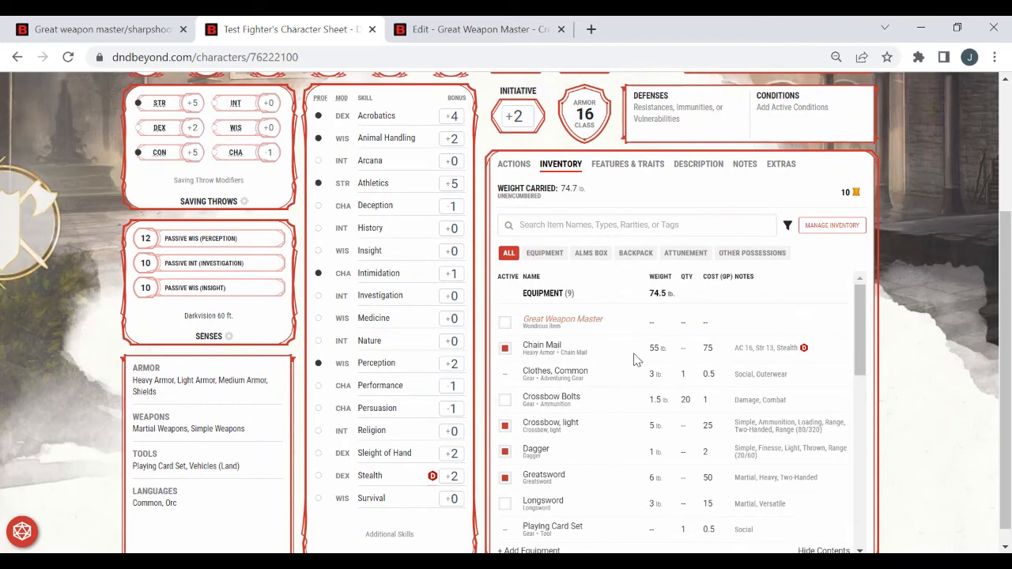
pyautogui.click(591, 253)
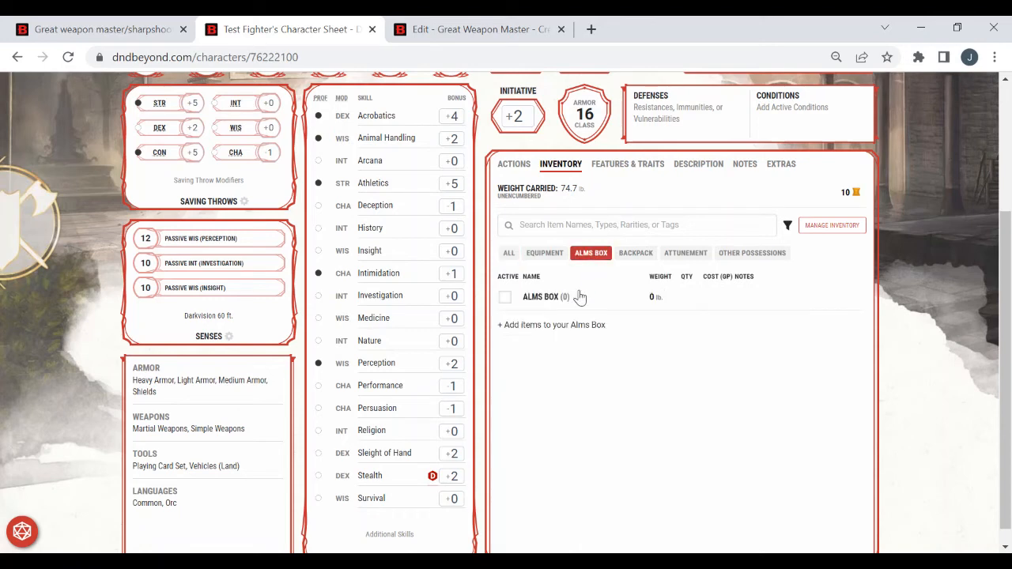
pyautogui.click(539, 298)
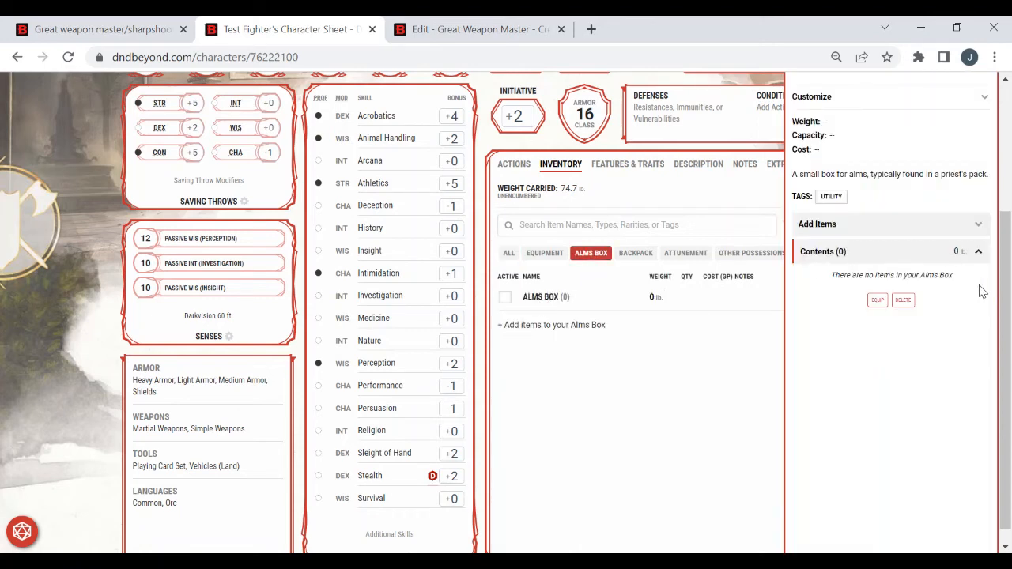
pyautogui.scroll(1, 980, 292)
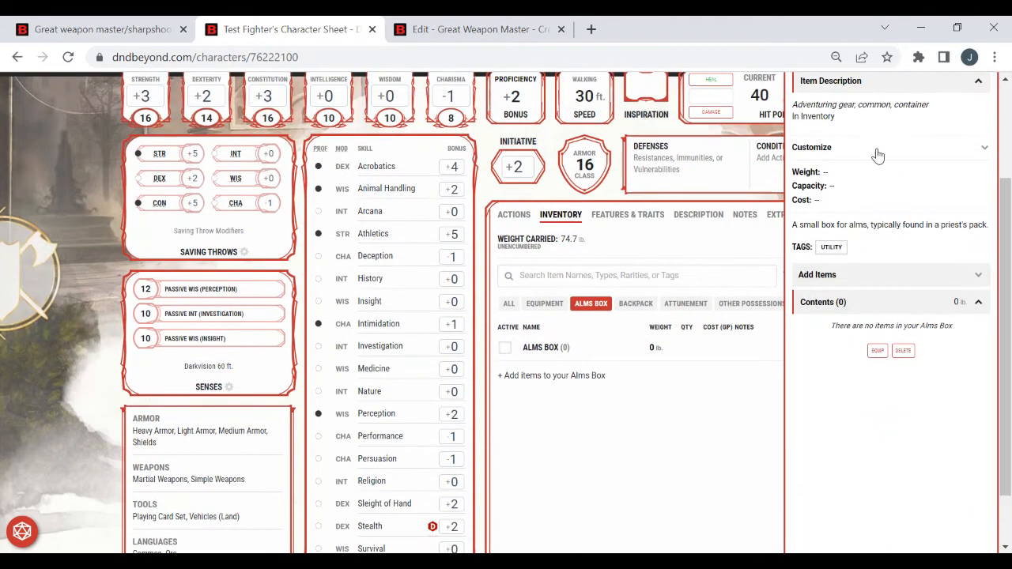
pyautogui.click(877, 154)
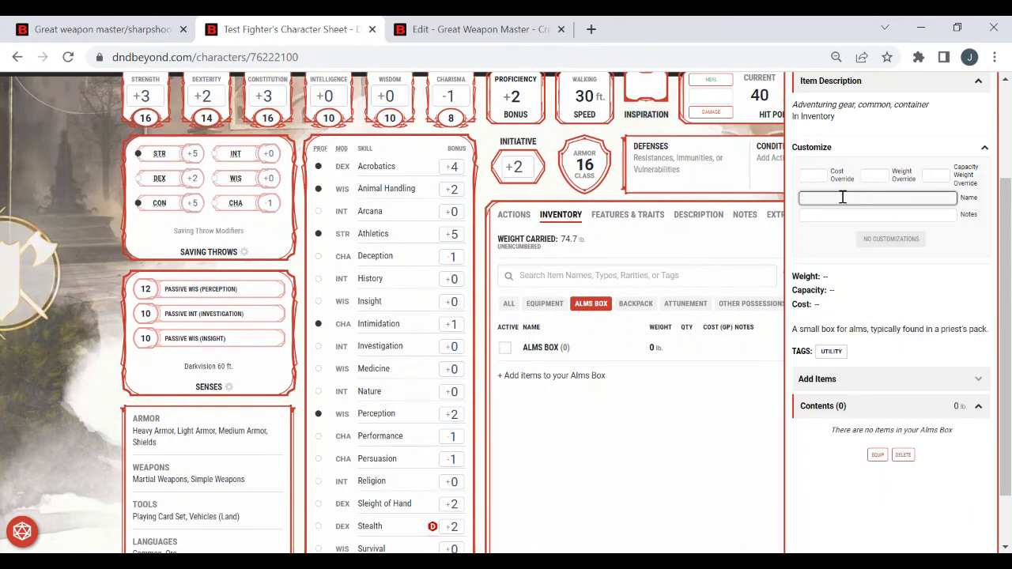
pyautogui.press('super+period')
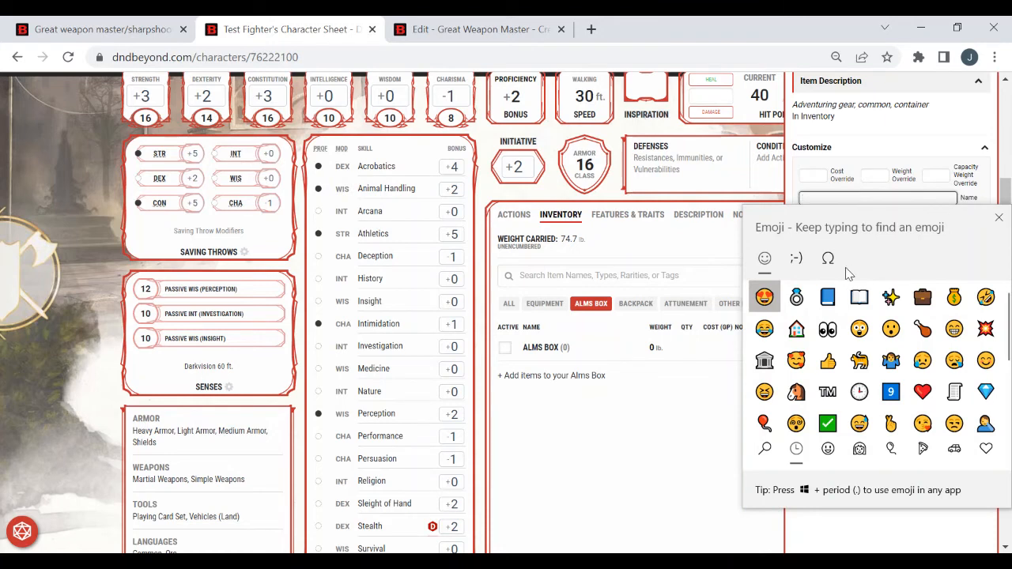
pyautogui.click(892, 297)
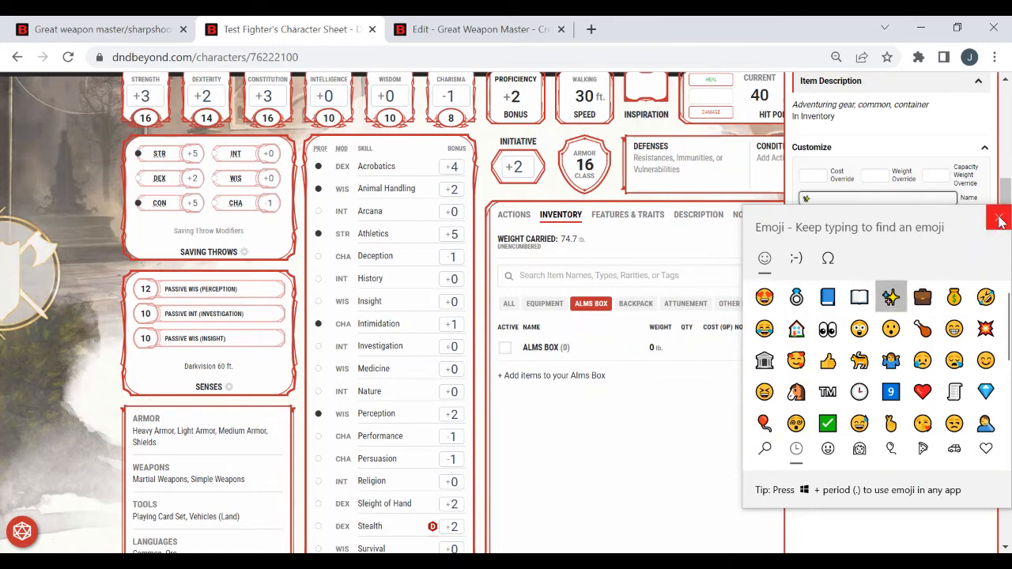
pyautogui.click(999, 220)
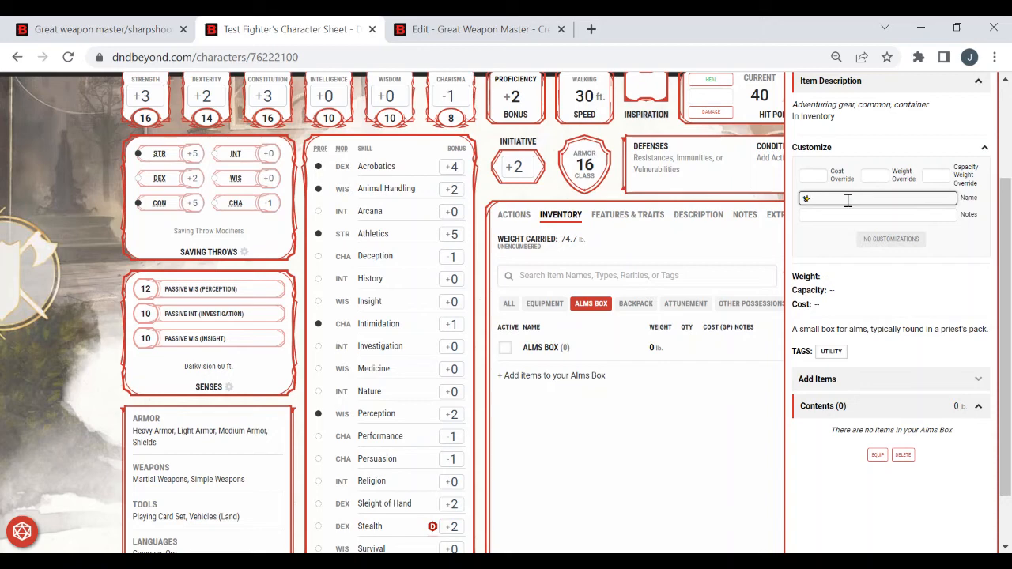
pyautogui.write('pecials')
pyautogui.press('super+period')
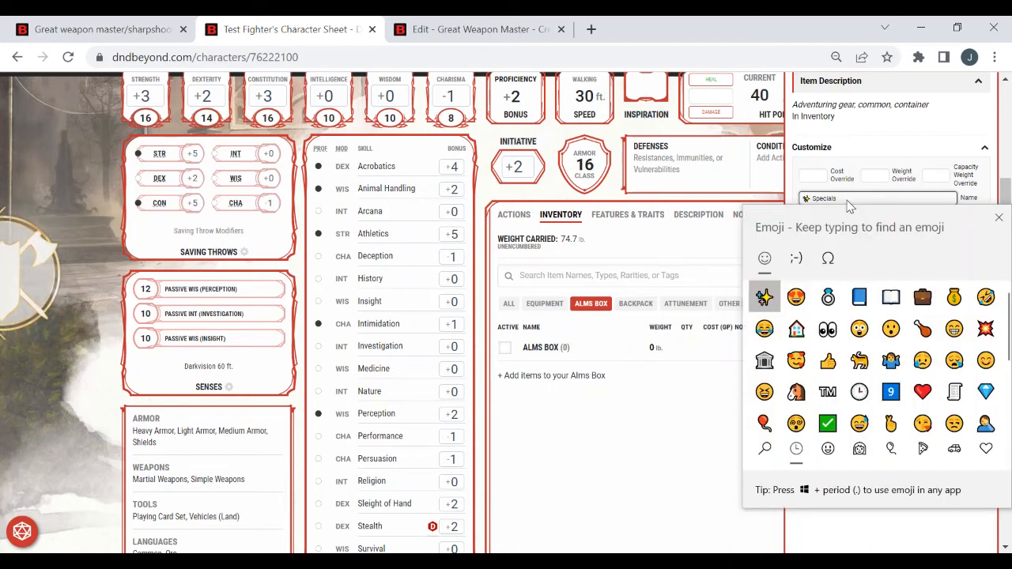
pyautogui.click(763, 297)
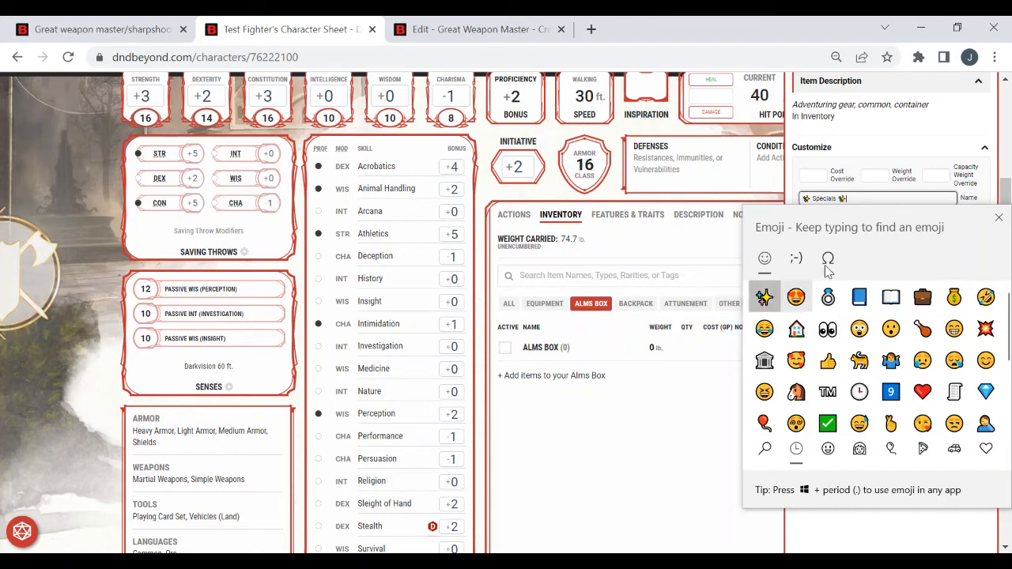
pyautogui.click(998, 219)
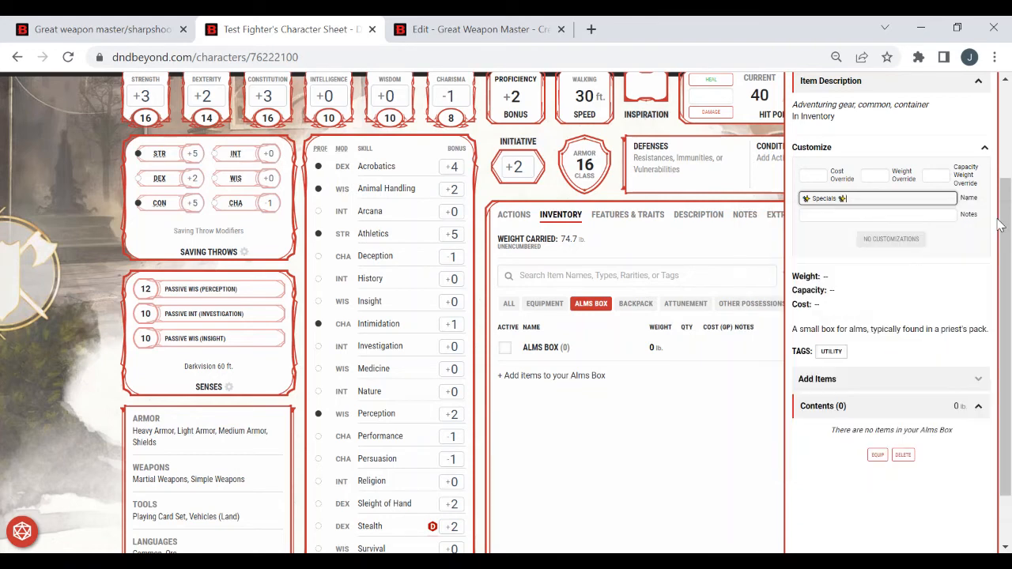
# Step: Add the note "Temp effects and convenience hacks" to the Specials container
pyautogui.click(829, 216)
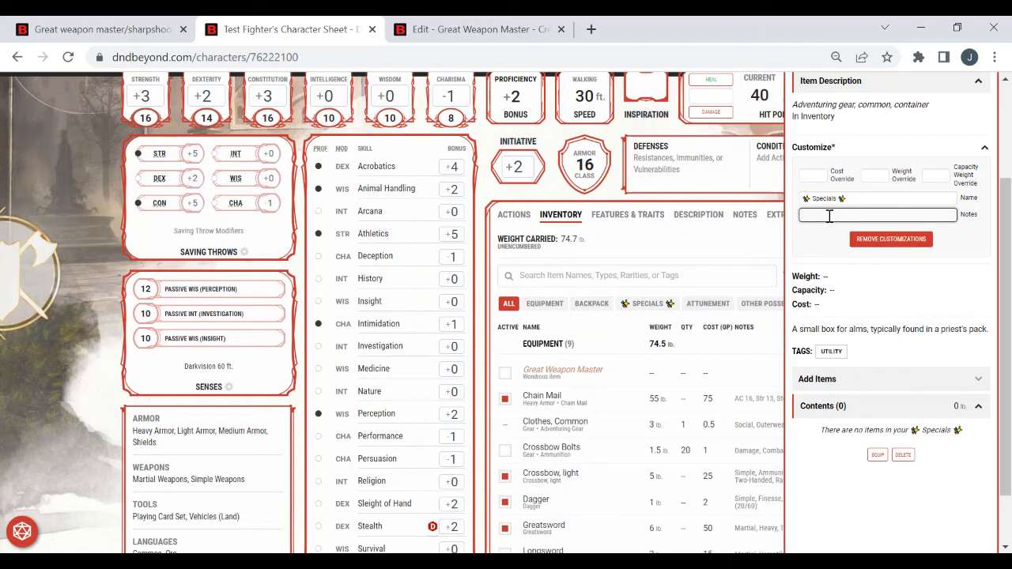
pyautogui.write('Temp effects and convenience hacks')
pyautogui.click(842, 277)
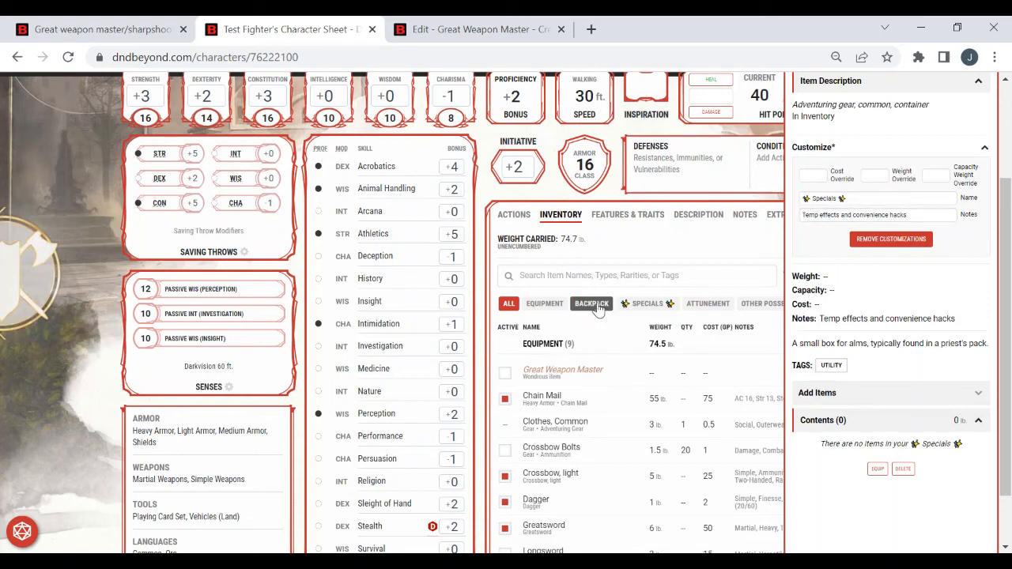
# Step: Mark the Specials container as active and move the Great Weapon Master item from Equipment into it
pyautogui.click(638, 305)
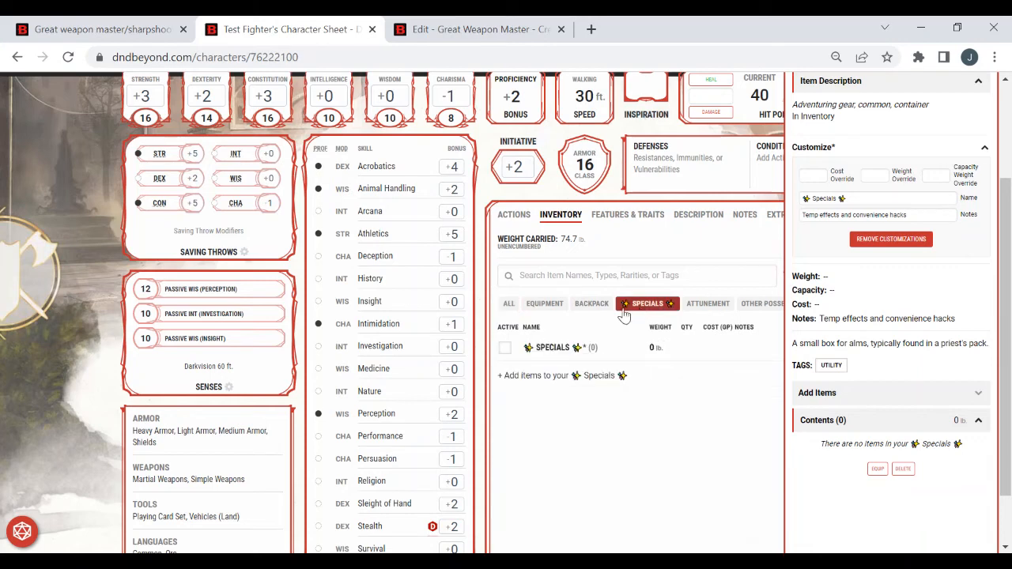
pyautogui.click(504, 348)
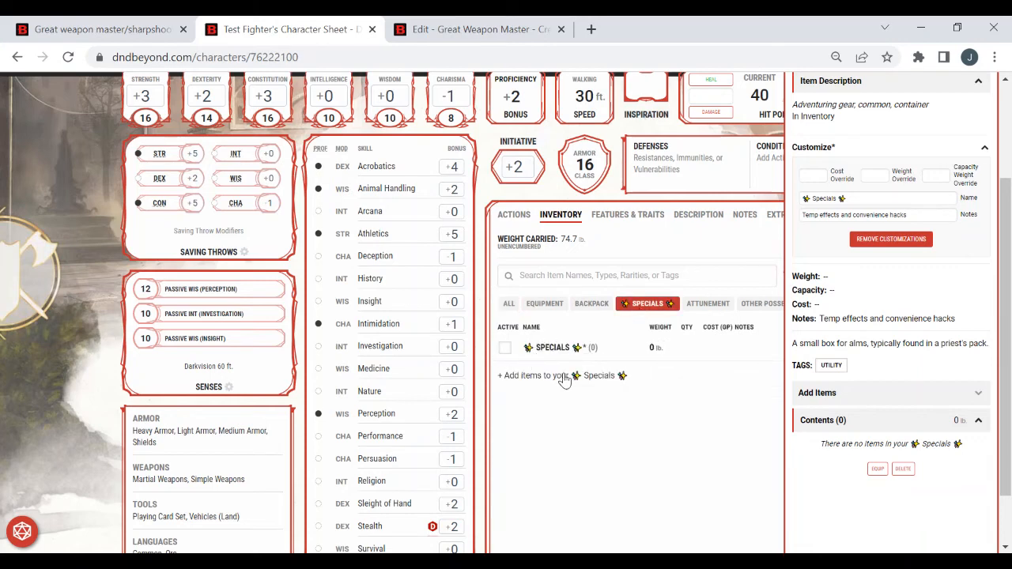
pyautogui.click(545, 305)
pyautogui.click(543, 368)
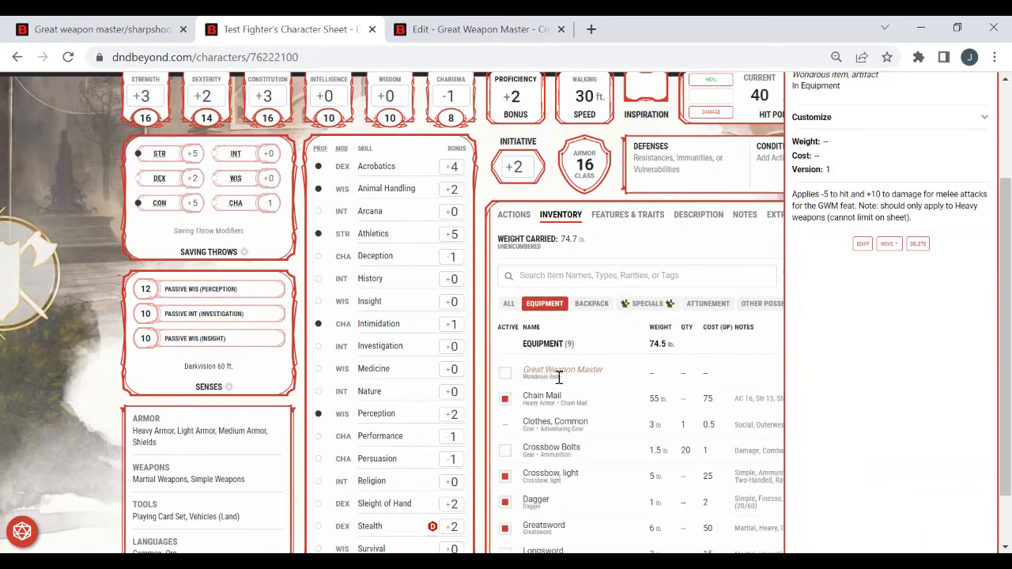
pyautogui.click(891, 245)
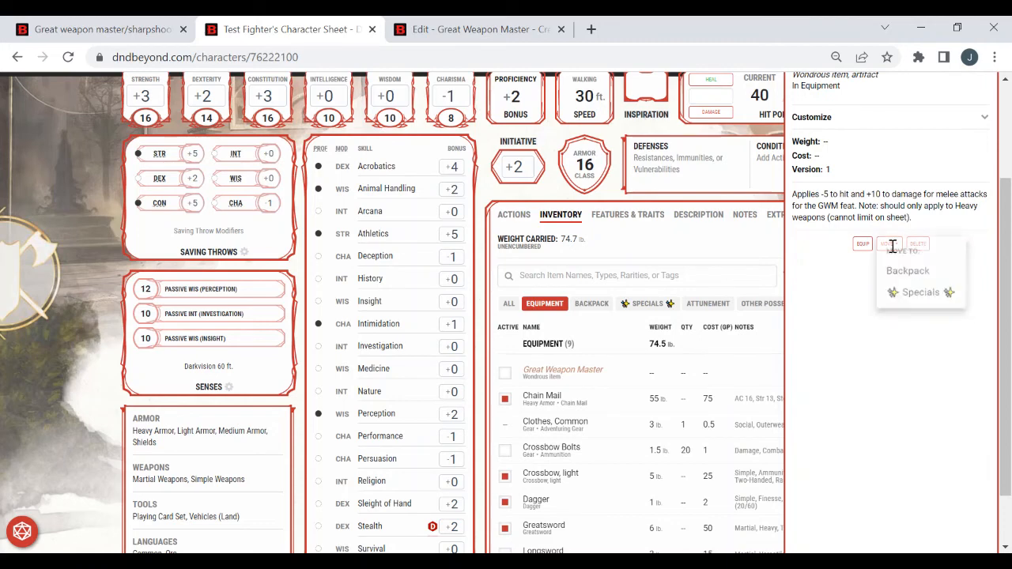
pyautogui.click(917, 292)
pyautogui.click(648, 304)
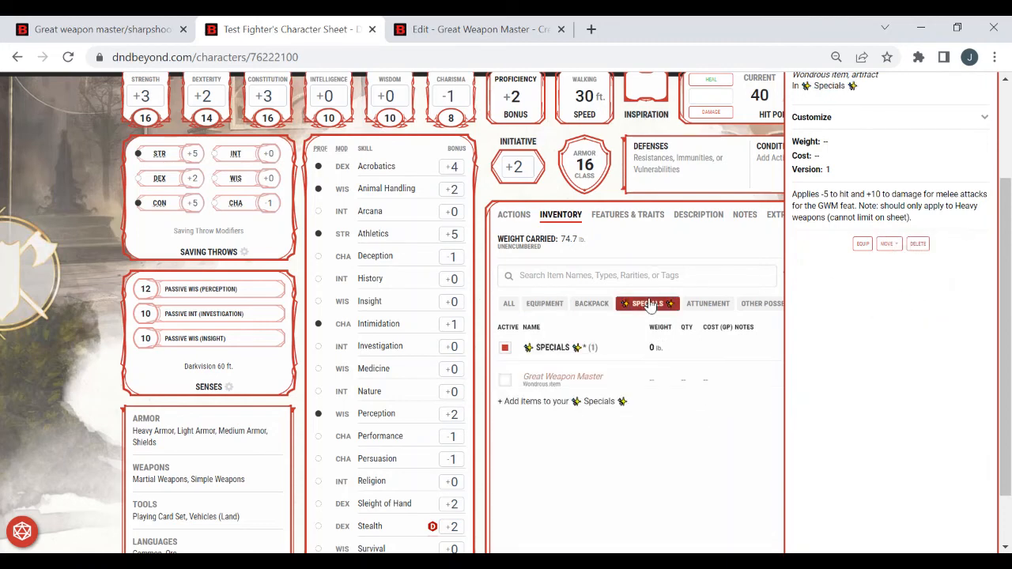
pyautogui.click(686, 451)
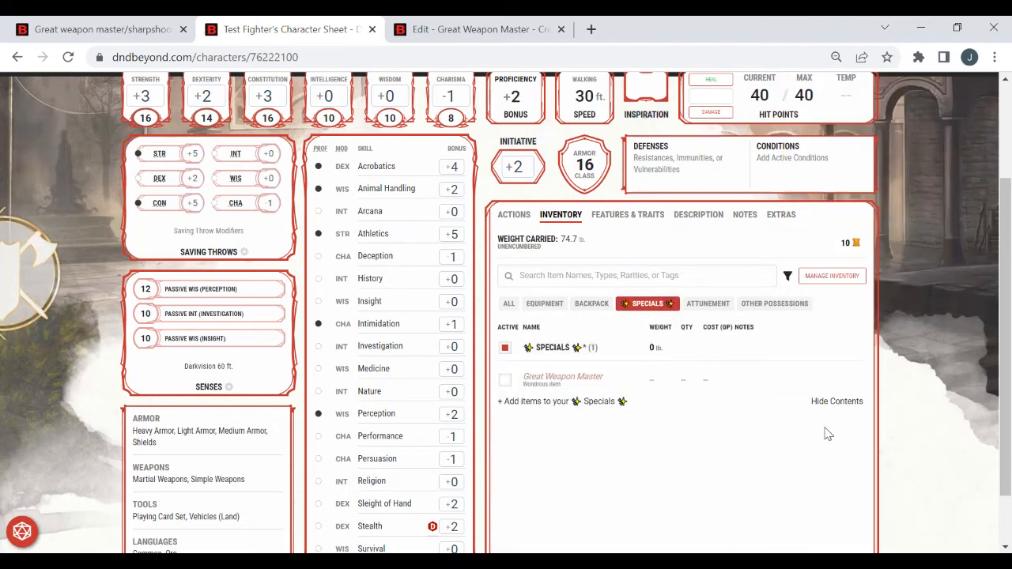
# Step: Activate the Great Weapon Master item in the Specials container and check its effect on the character's melee attacks
pyautogui.moveTo(1006, 369); pyautogui.dragTo(1008, 336)
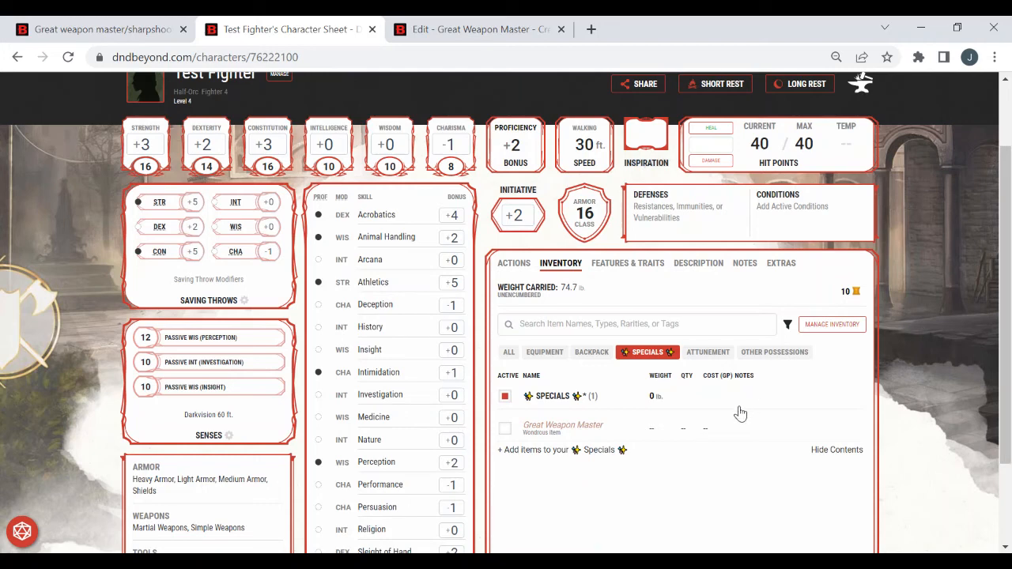
pyautogui.click(504, 428)
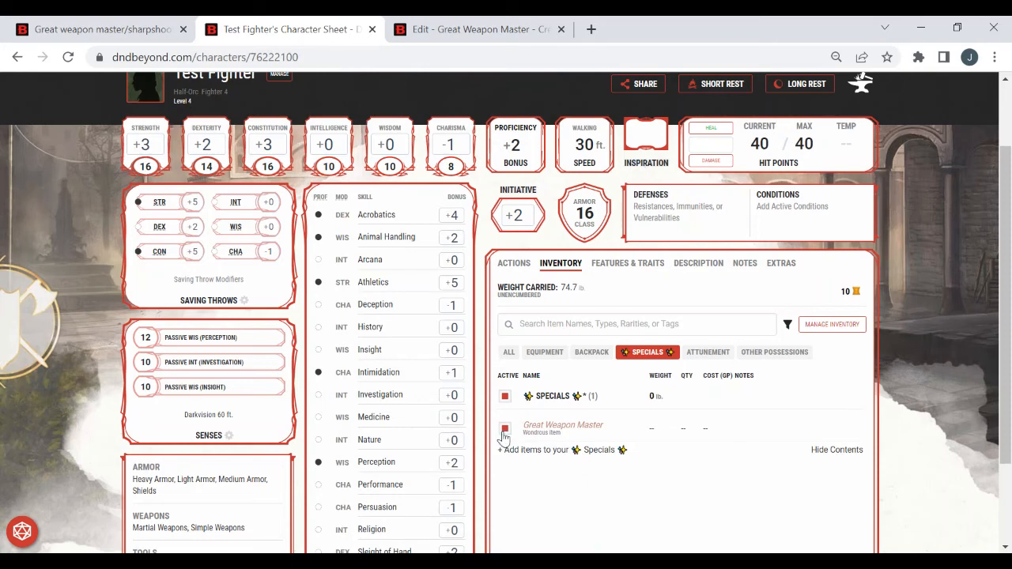
pyautogui.click(514, 264)
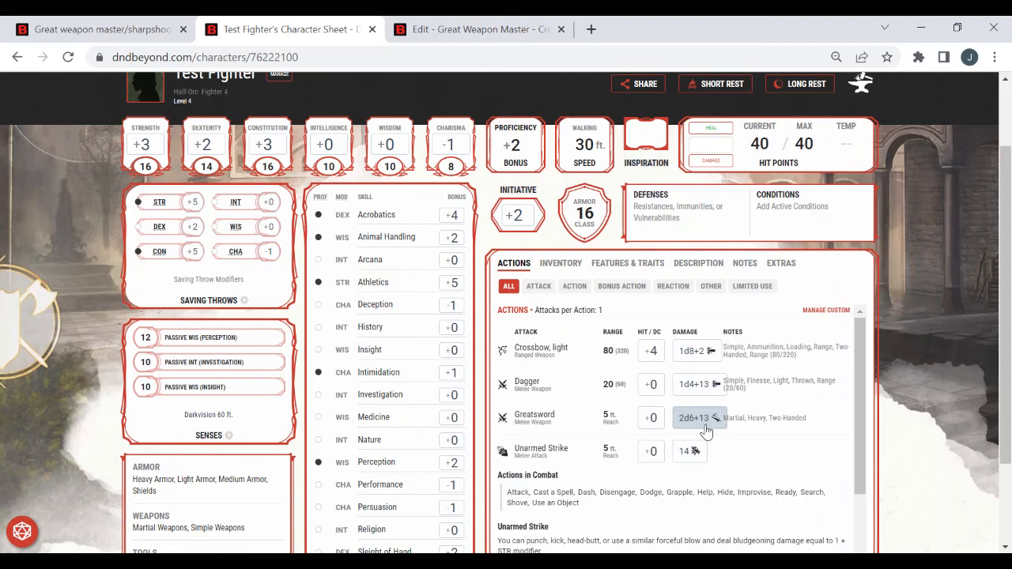
# Step: Deactivate the Great Weapon Master item in the Specials container and check the melee attacks' hit and damage values again
pyautogui.click(601, 270)
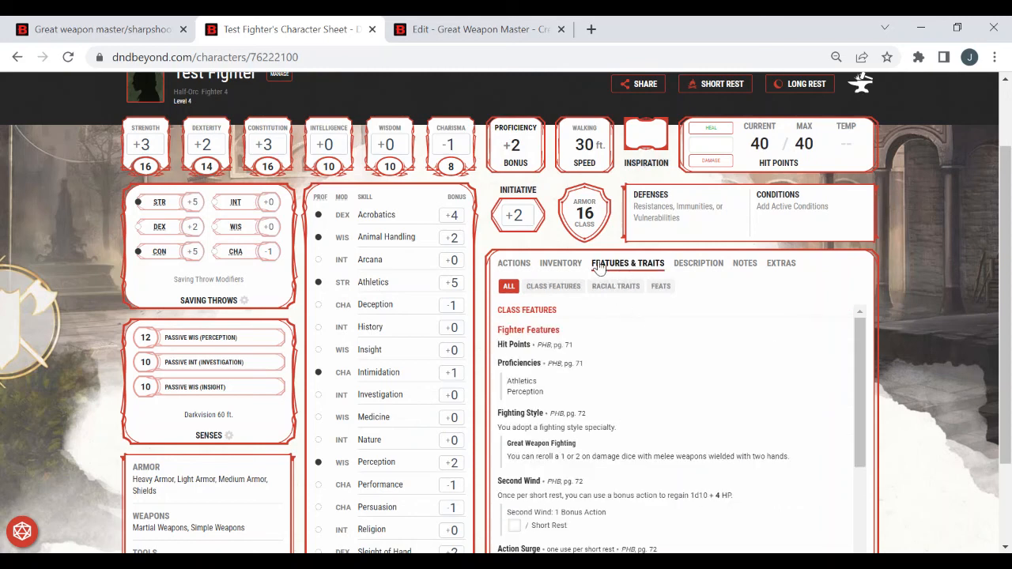
pyautogui.click(572, 262)
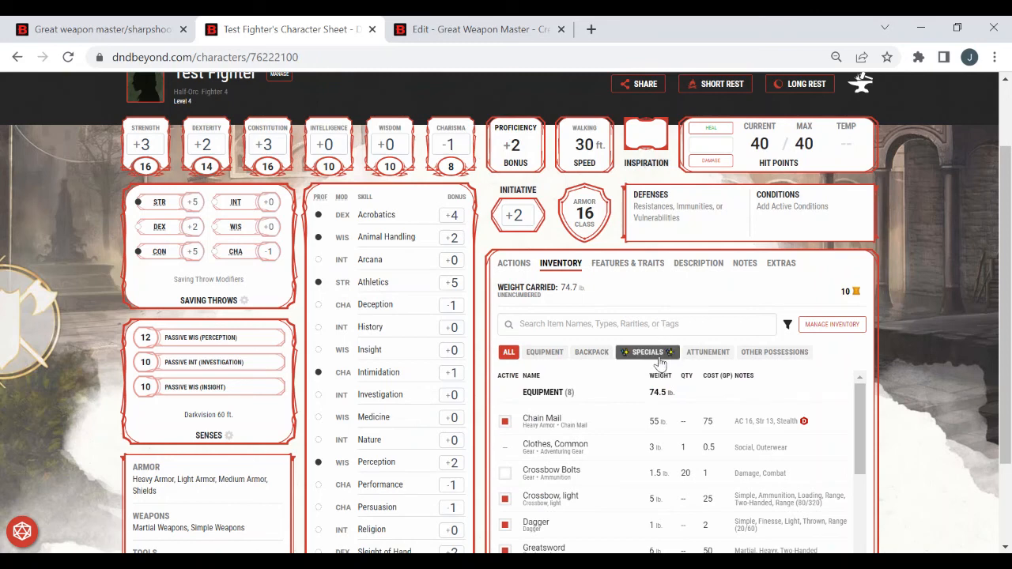
pyautogui.click(653, 360)
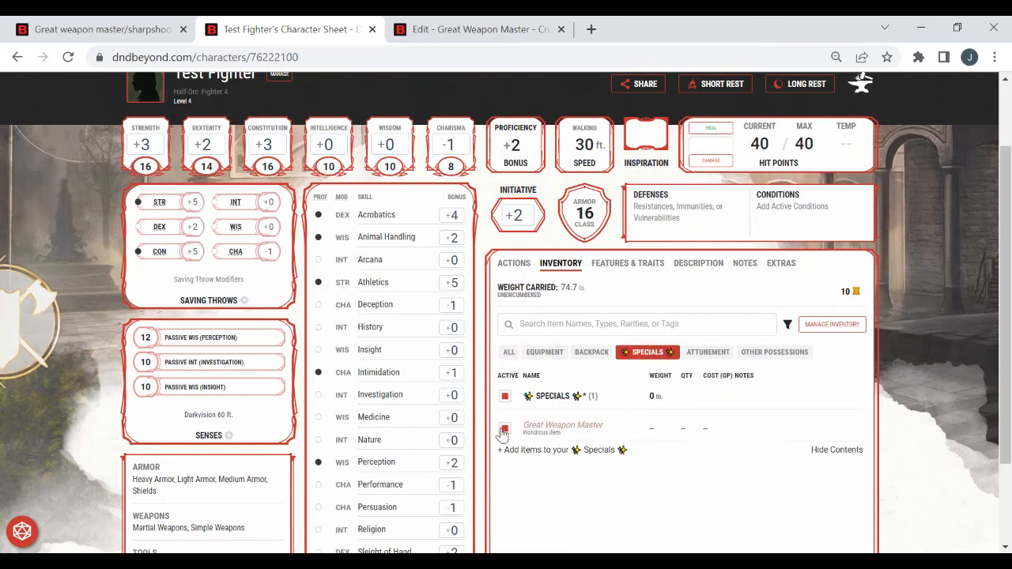
pyautogui.click(503, 429)
pyautogui.click(512, 264)
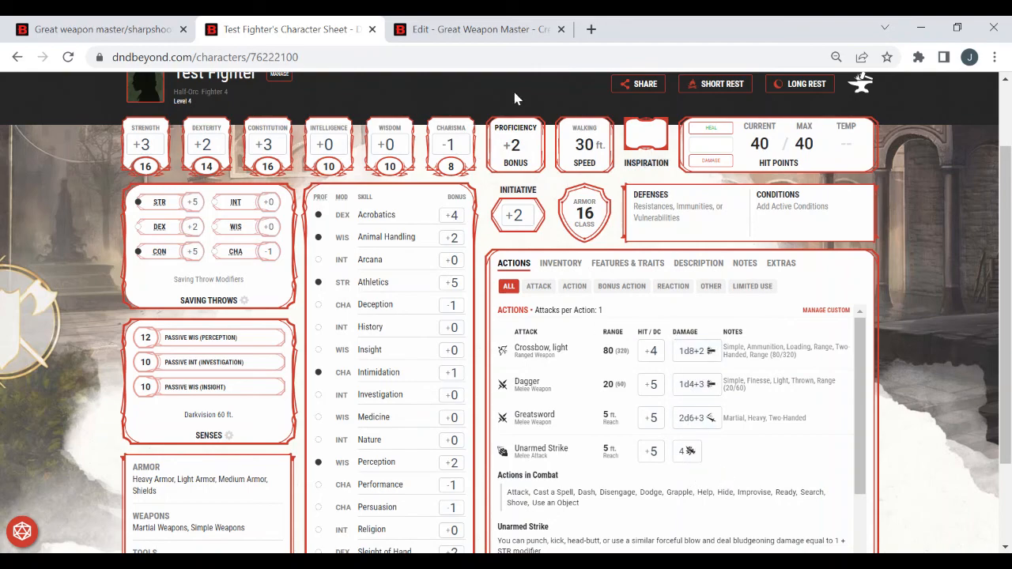
# Step: Switch to the Great Weapon Master item's edit page and review its list of modifiers
pyautogui.click(477, 32)
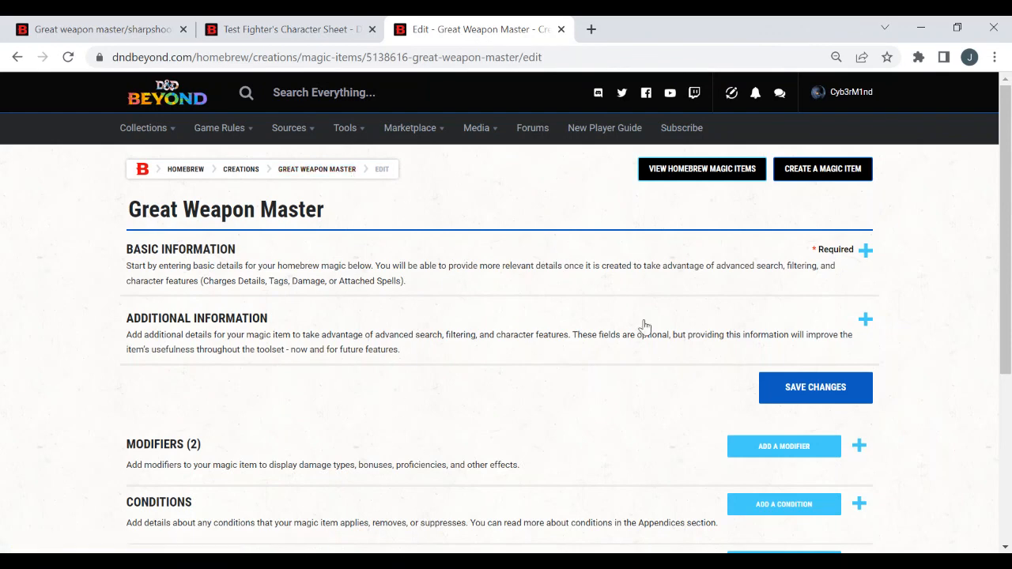
pyautogui.moveTo(1003, 213); pyautogui.dragTo(1003, 367)
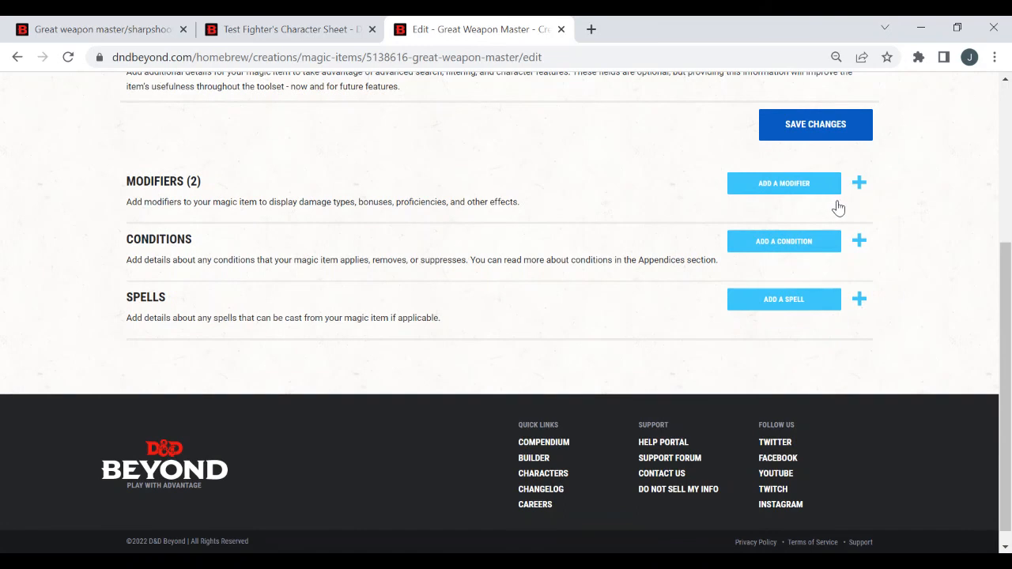
pyautogui.click(859, 182)
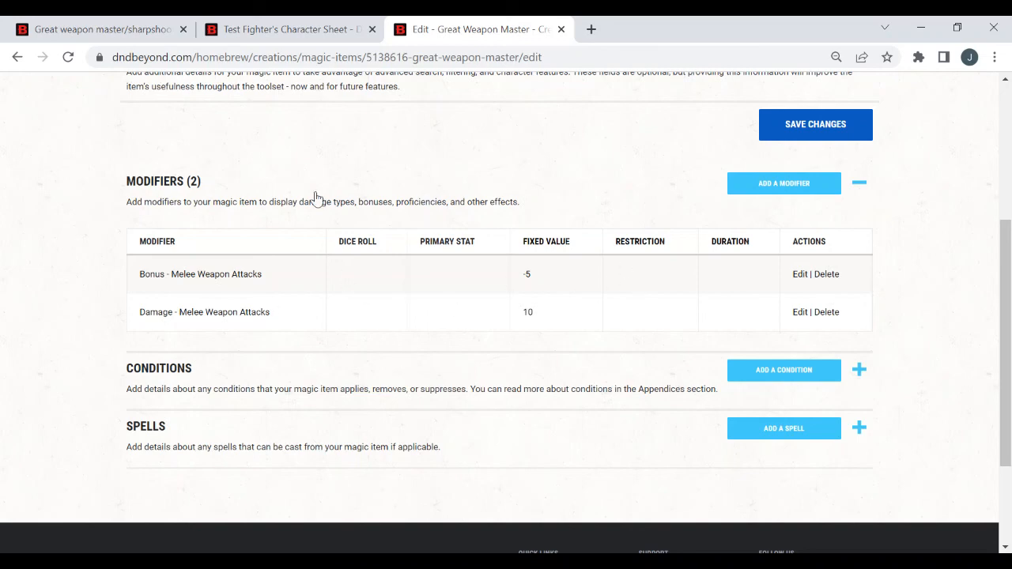
pyautogui.click(455, 563)
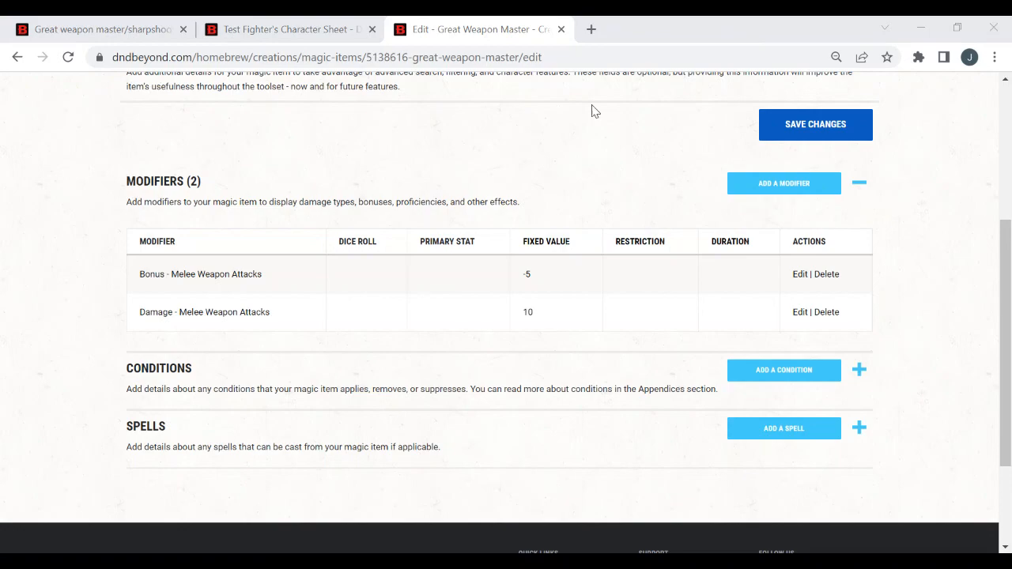